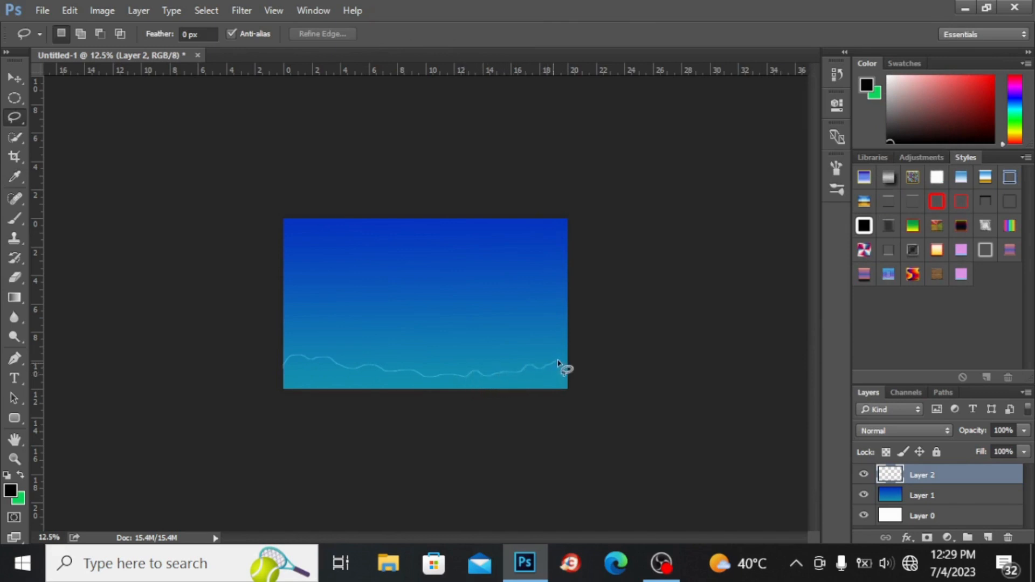
Outline an uneven, hilly ground freehand along the bottom of the canvas on Layer 2, fill it with black and deselect
key("ctrl+d")
mouse_move(283, 339)
left_mouse_down()
mouse_move(349, 361)
mouse_move(497, 368)
mouse_move(527, 365)
mouse_move(548, 325)
mouse_move(567, 342)
mouse_move(576, 328)
mouse_move(571, 406)
mouse_move(304, 416)
mouse_move(228, 373)
mouse_move(286, 343)
left_mouse_up()
key("alt+BackSpace")
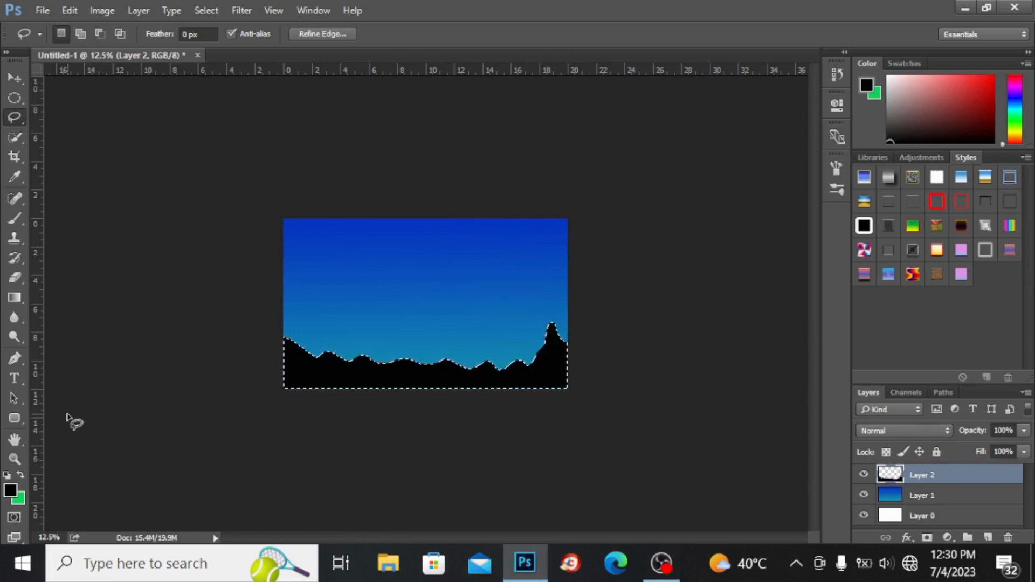
left_click(14, 97)
key("ctrl+d")
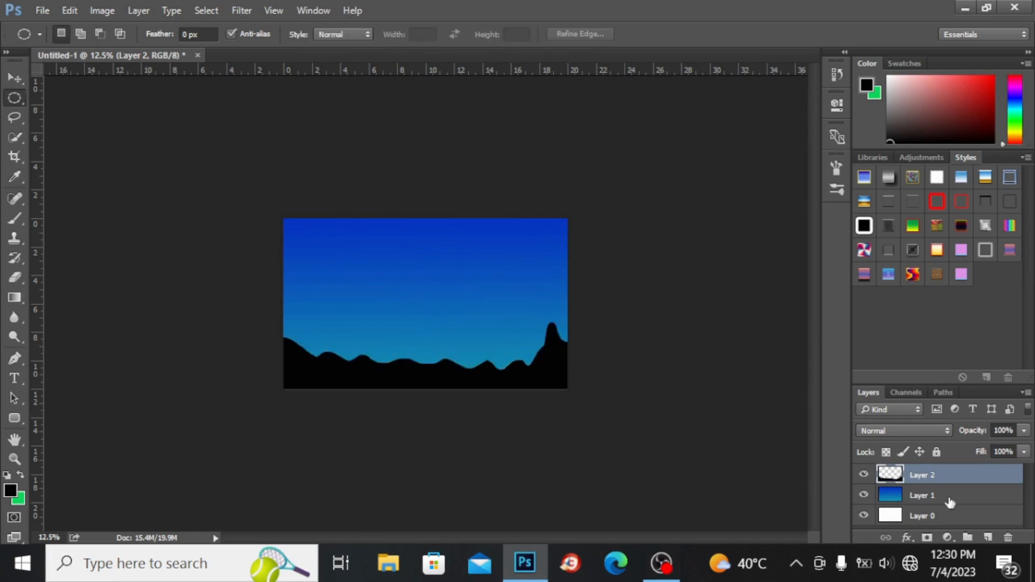
Add a new layer above the ground and set the foreground color to near-white (fdfdfd)
left_click(988, 538)
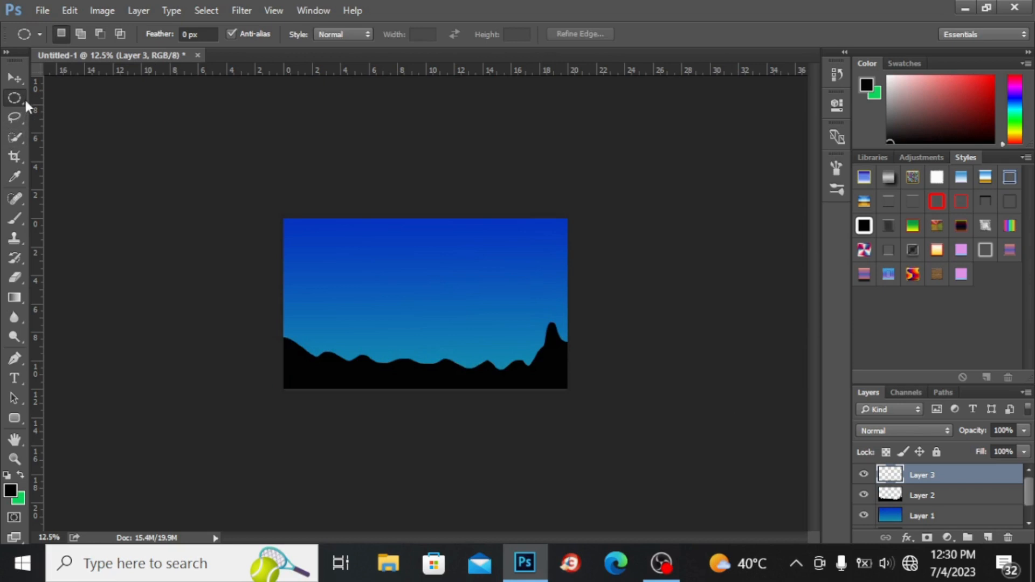
left_click(11, 490)
left_click(556, 84)
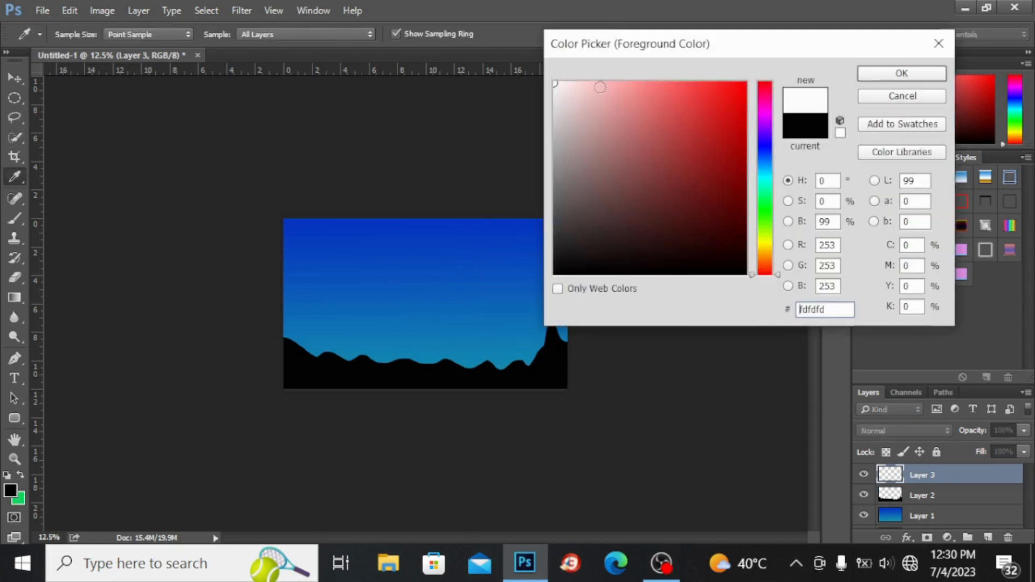
left_click(878, 73)
Draw a circular moon selection in the upper-right sky, fill it with the foreground color and deselect
key("m")
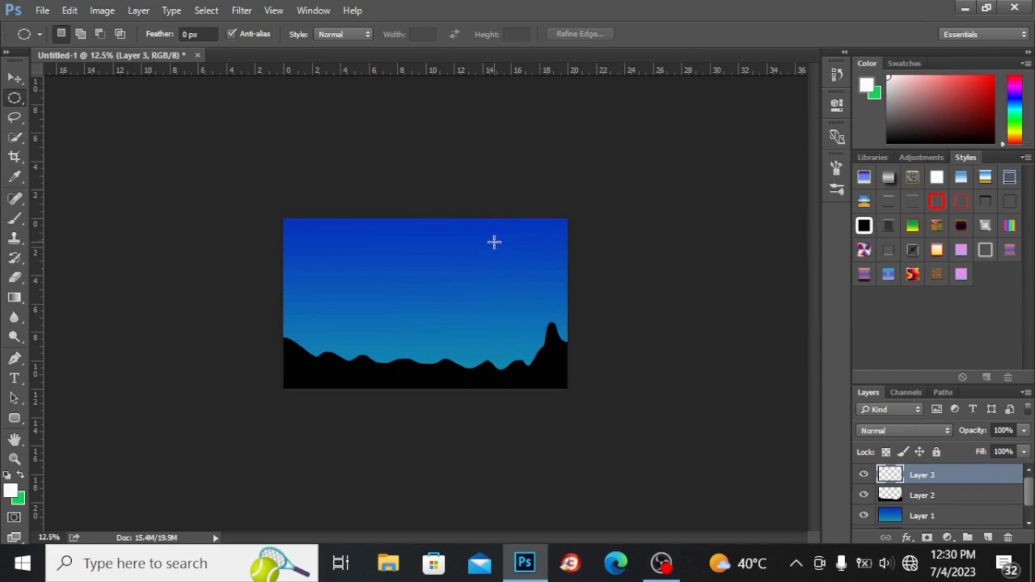
left_click_drag(495, 242, 551, 297)
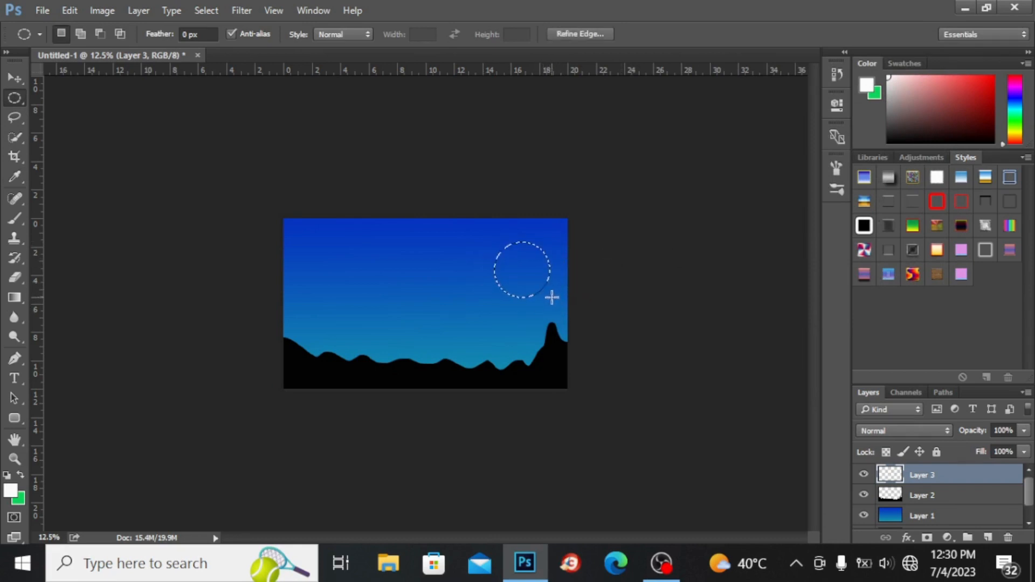
key("alt+BackSpace")
key("ctrl+plus")
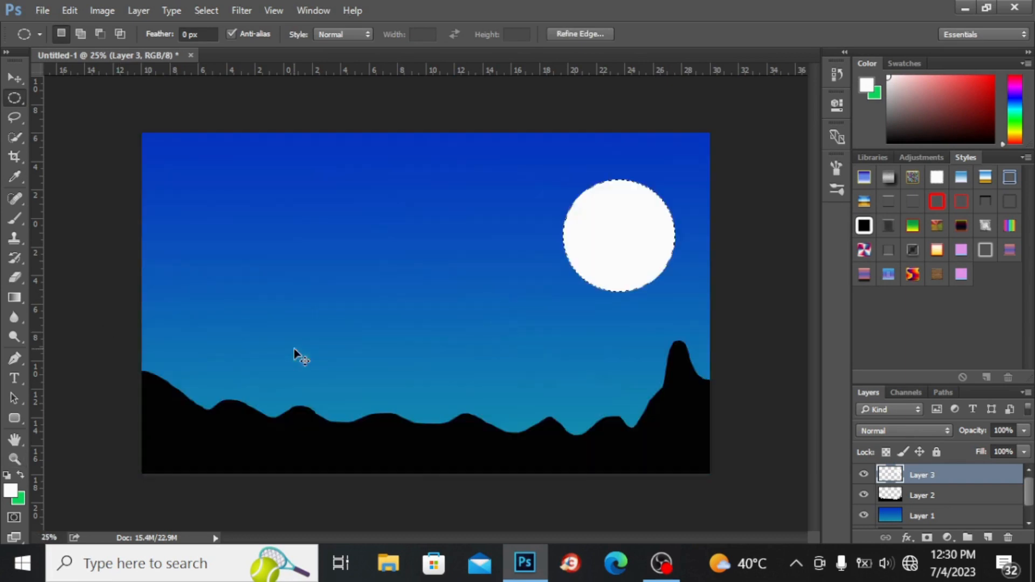
key("ctrl+d")
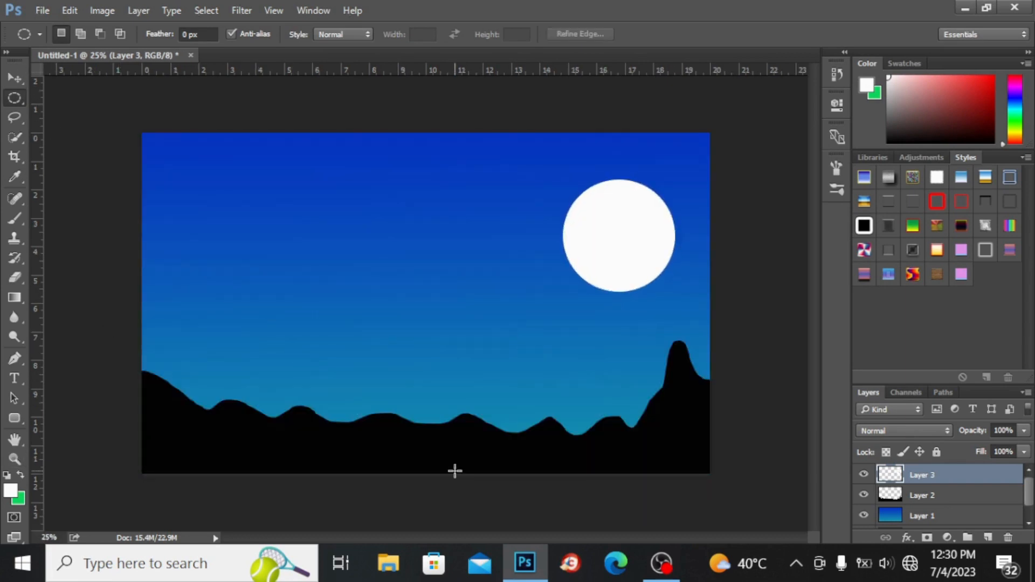
Add a new layer above the moon circle and pick a 2500 px partly shaded moon preset for the Brush tool
left_click(988, 538)
left_click(15, 219)
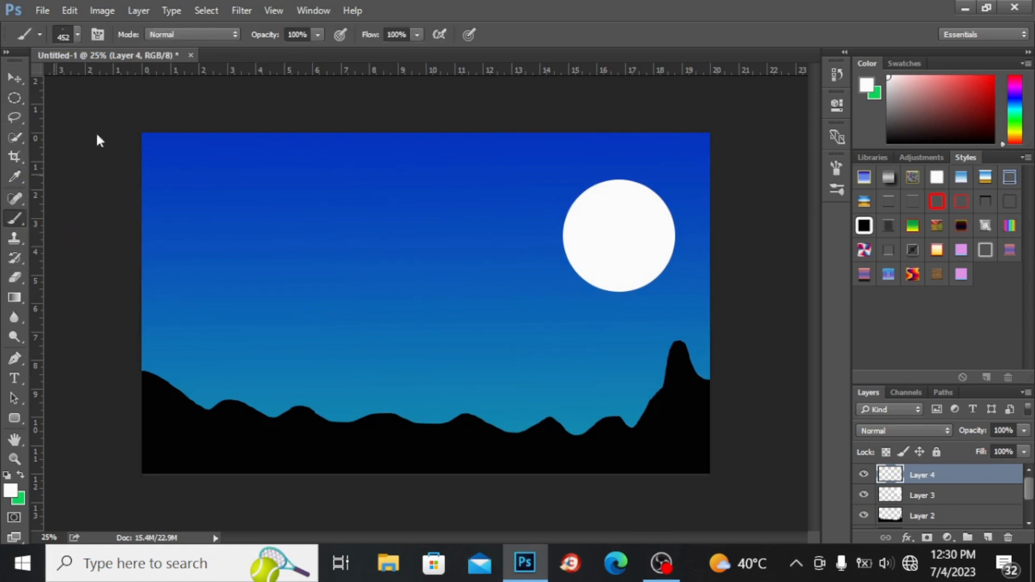
left_click(76, 35)
left_click(81, 183)
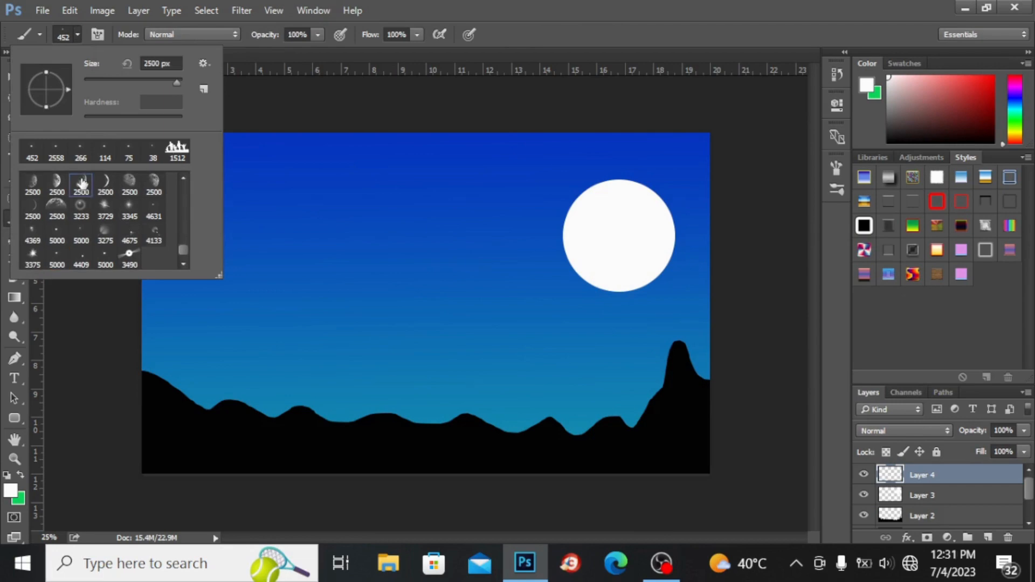
Set the foreground color to a medium gray for the moon texture
left_click(10, 491)
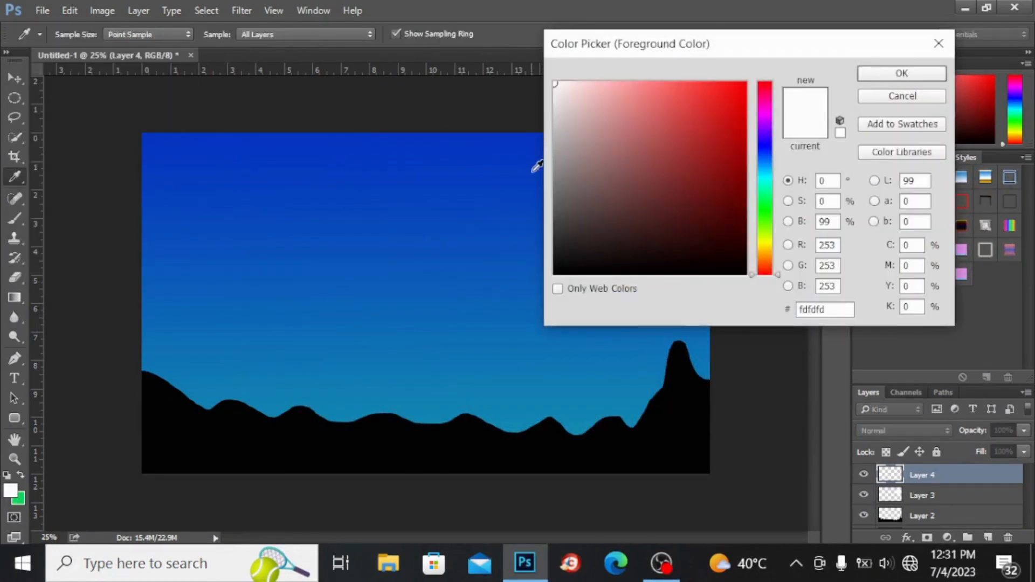
left_click(556, 172)
left_click(915, 70)
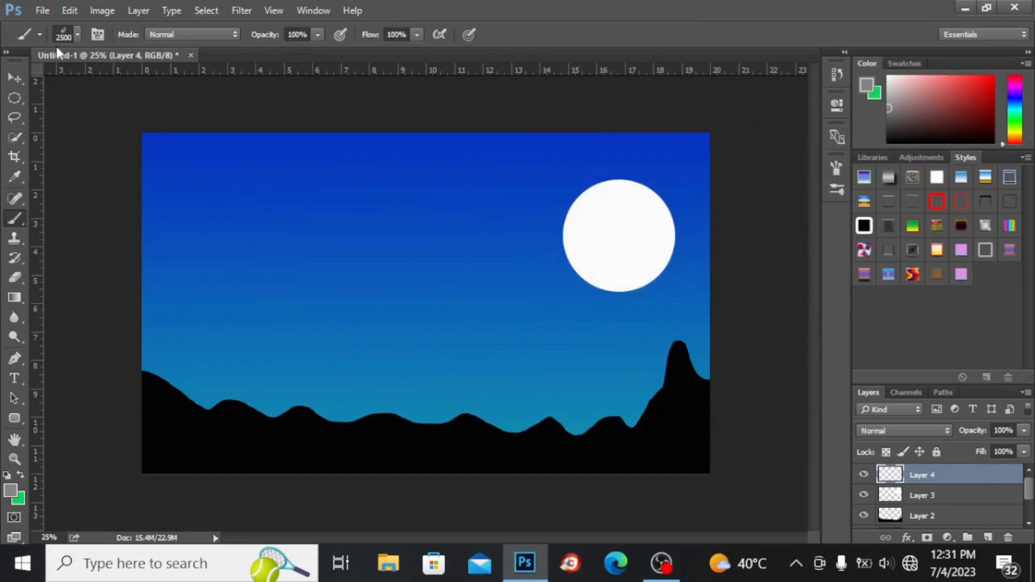
Set the moon brush size to 1860 px and stamp its texture once over the white circle
left_click(78, 34)
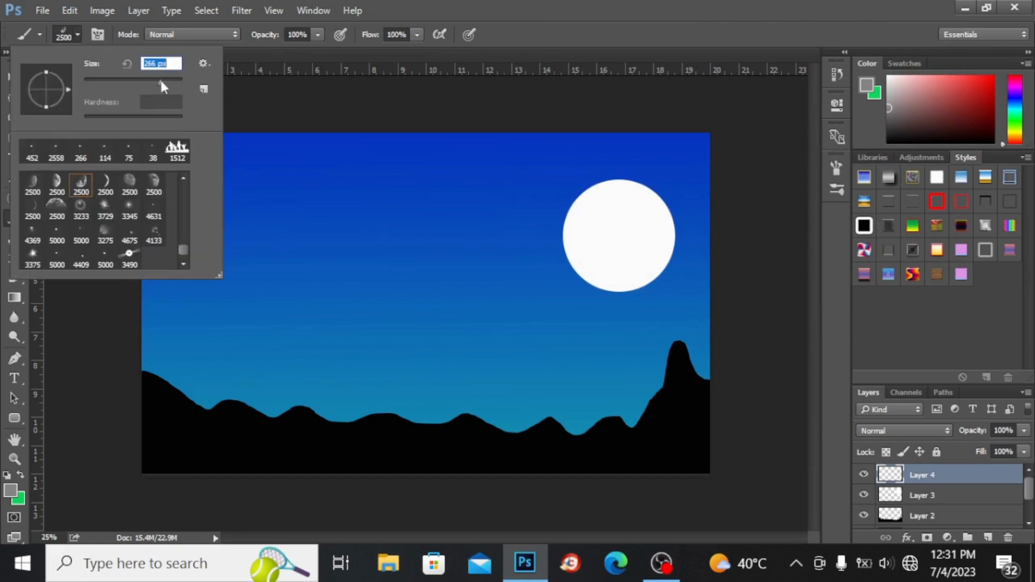
type("266")
key("Return")
left_click(169, 81)
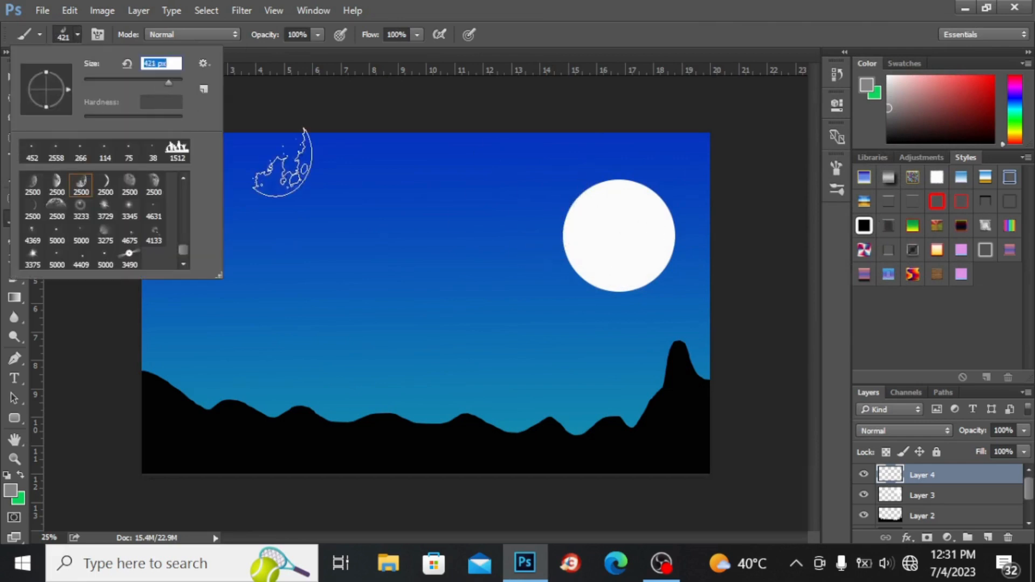
left_click_drag(171, 79, 183, 81)
left_click(577, 258)
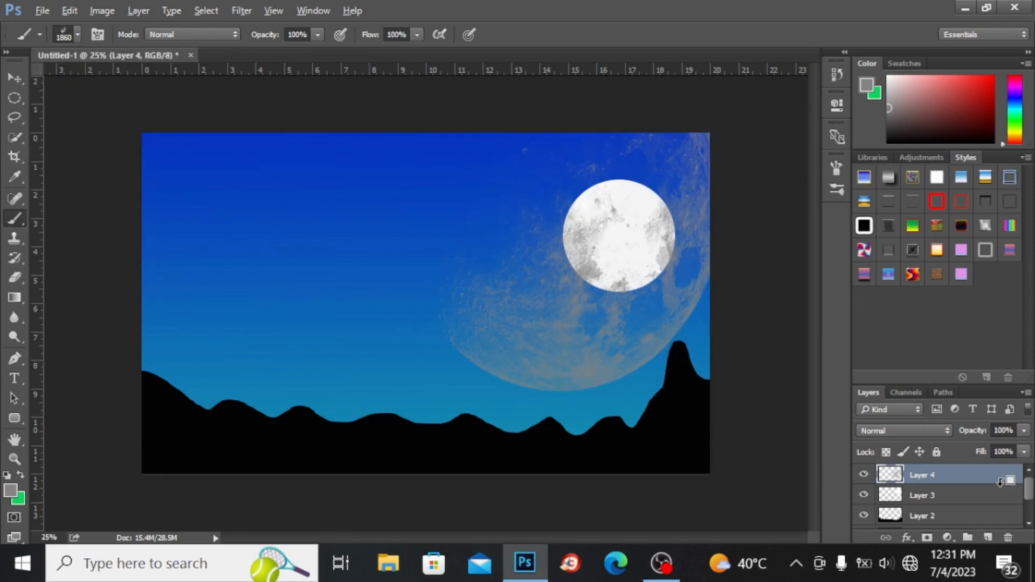
left_click(1002, 484, "alt")
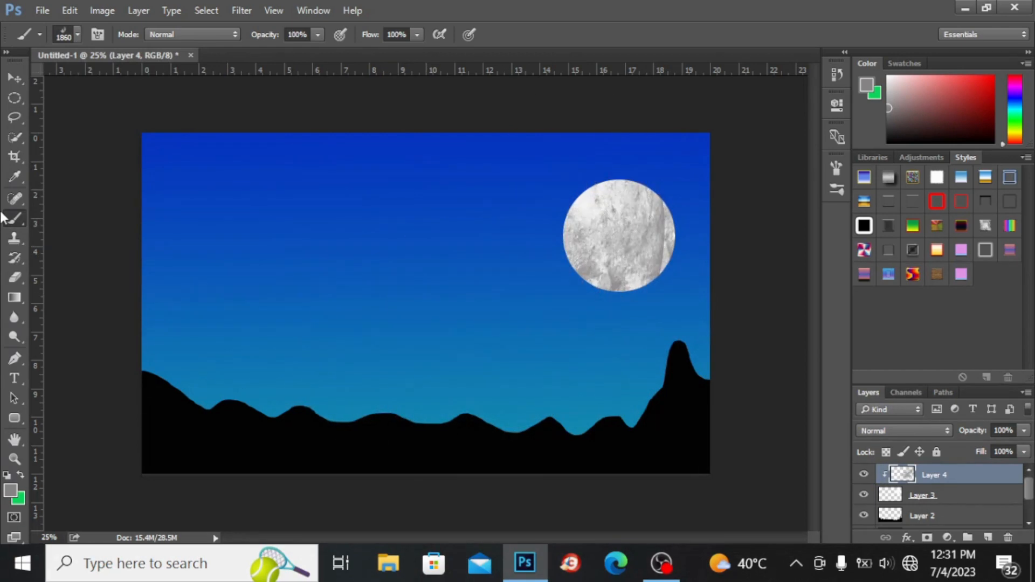
key("ctrl+z")
left_click(477, 239)
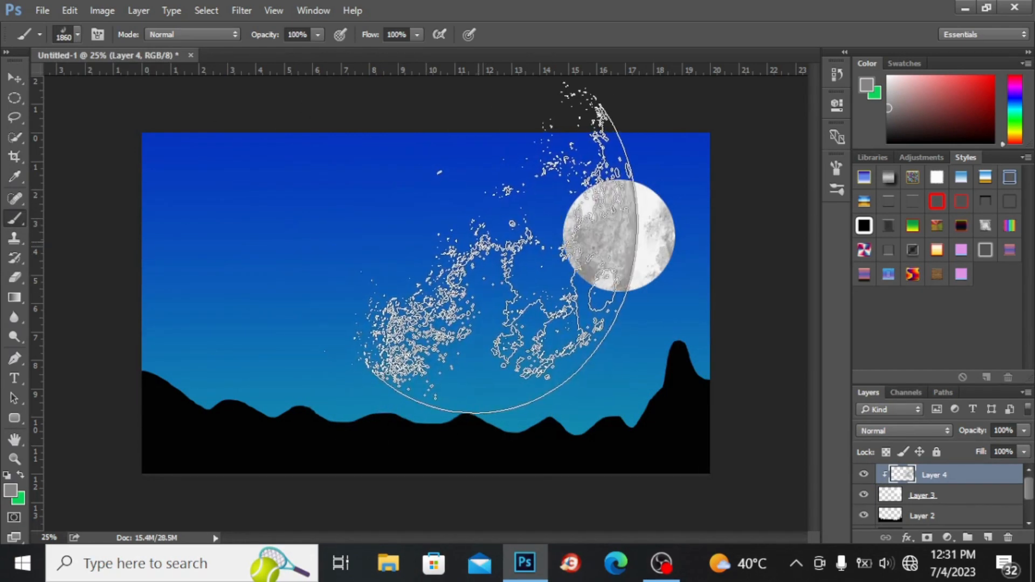
key("ctrl+z")
key("ctrl+alt+z")
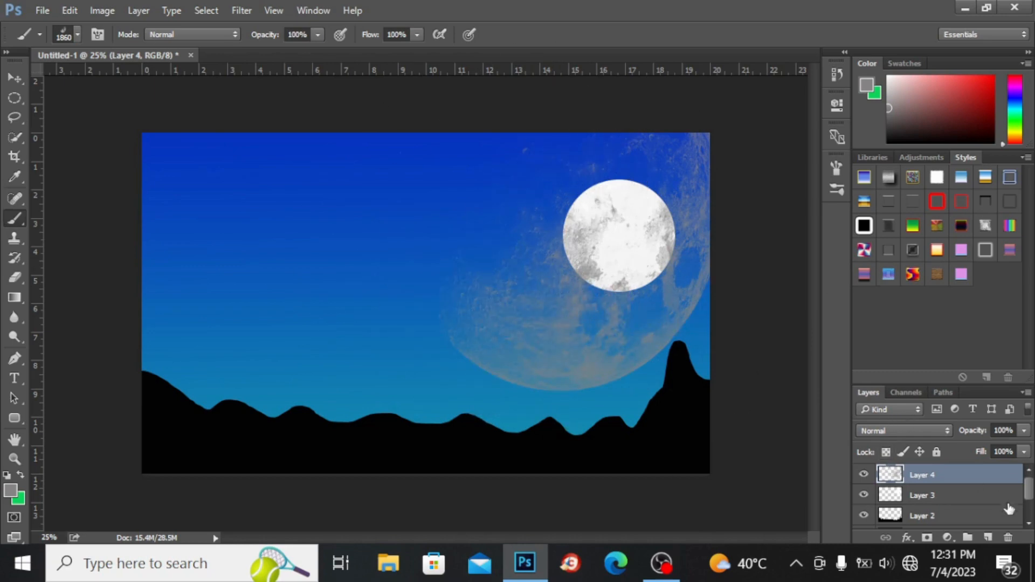
Clip the moon texture on Layer 4 to the white circle on Layer 3
left_click(997, 484, "alt")
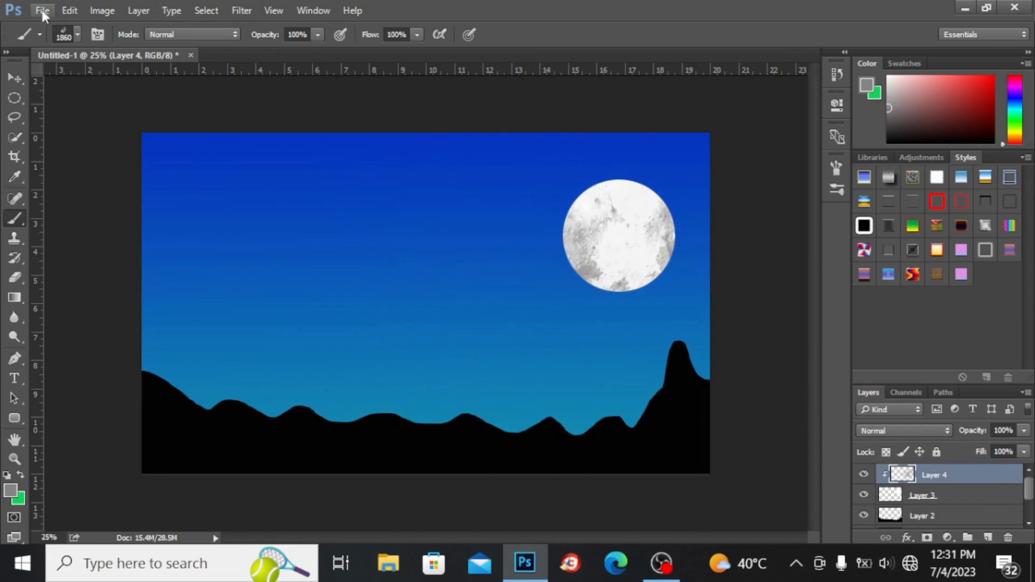
Choose the 134 px grass preset for the Brush tool
right_click(15, 218)
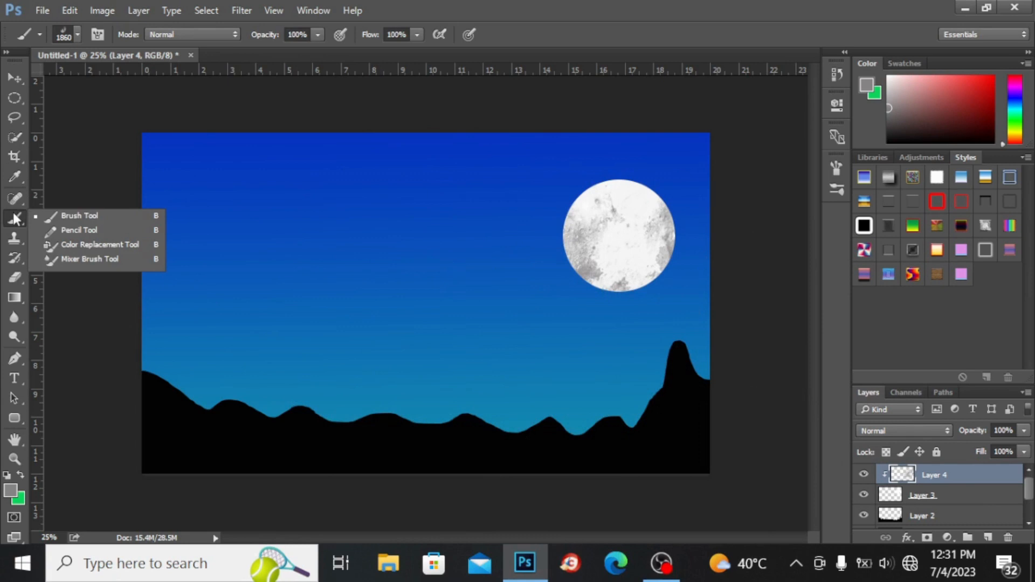
left_click(77, 28)
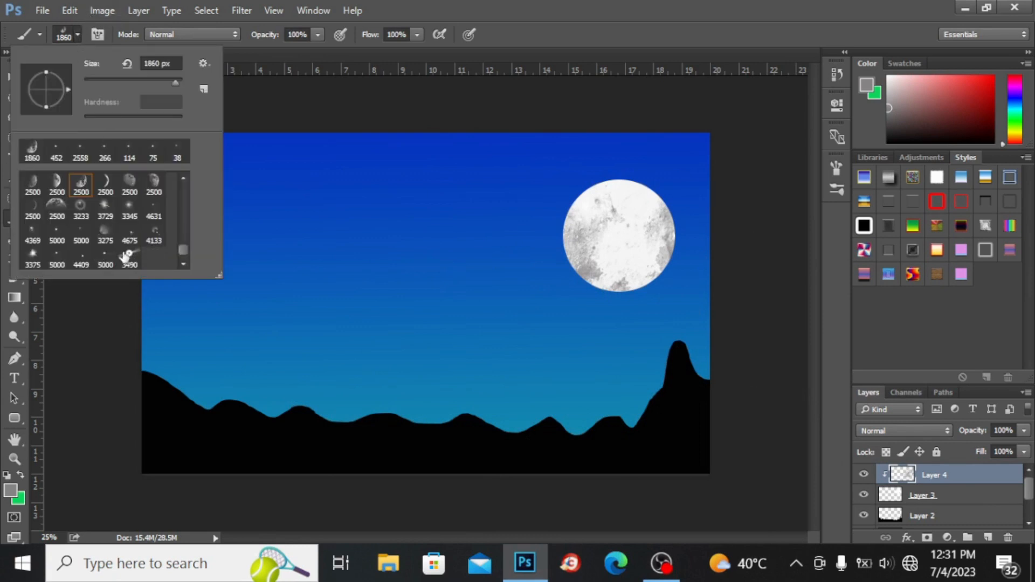
left_click_drag(183, 248, 183, 209)
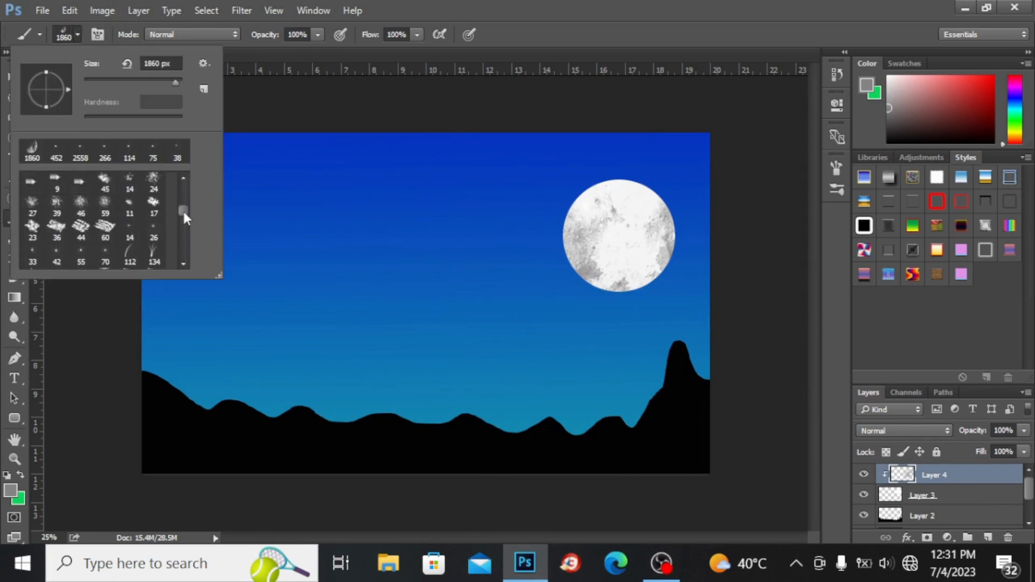
left_click(154, 254)
Set the foreground color to black and add a new layer above the moon texture layer
left_click(10, 491)
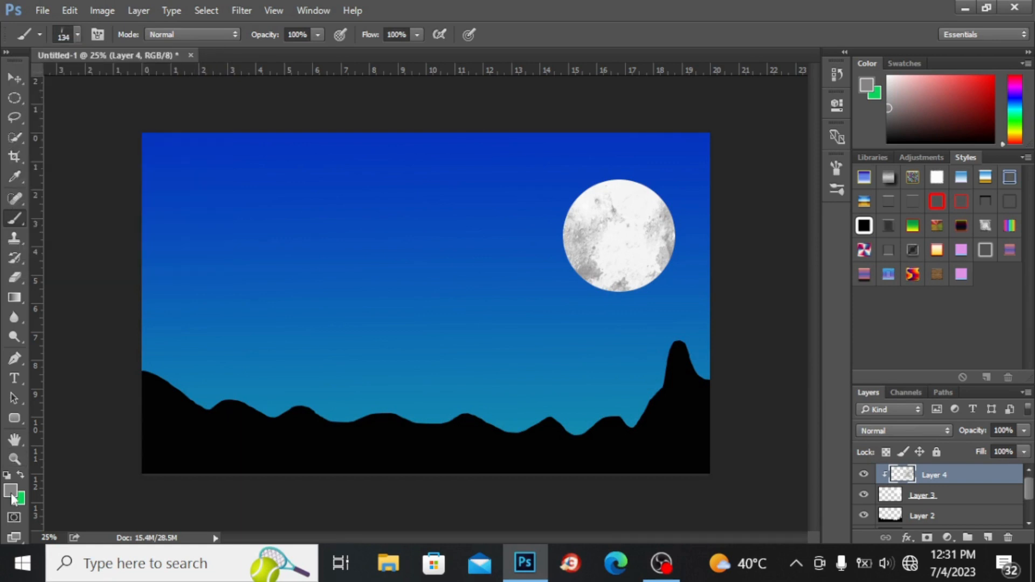
left_click(560, 273)
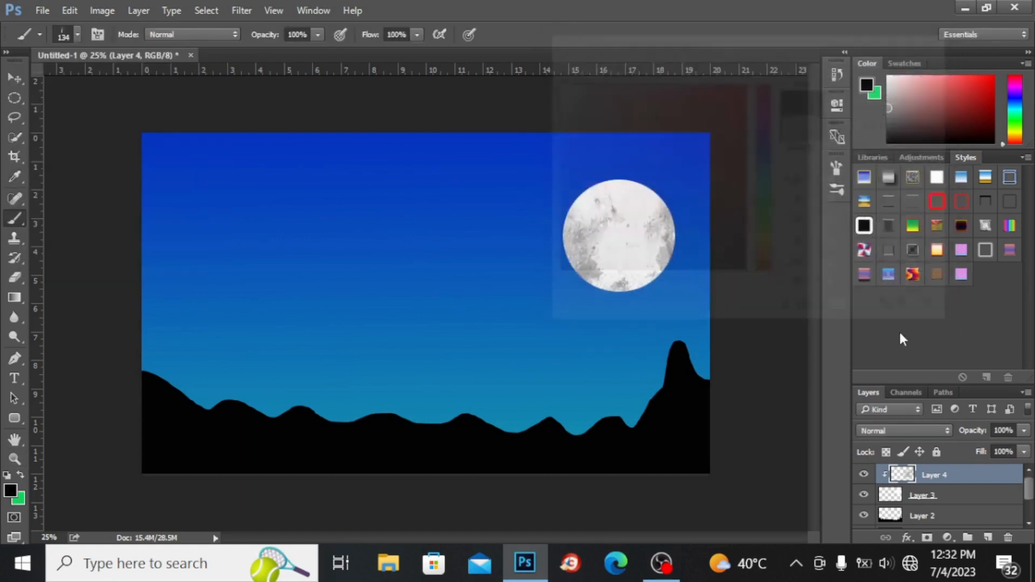
left_click(987, 537)
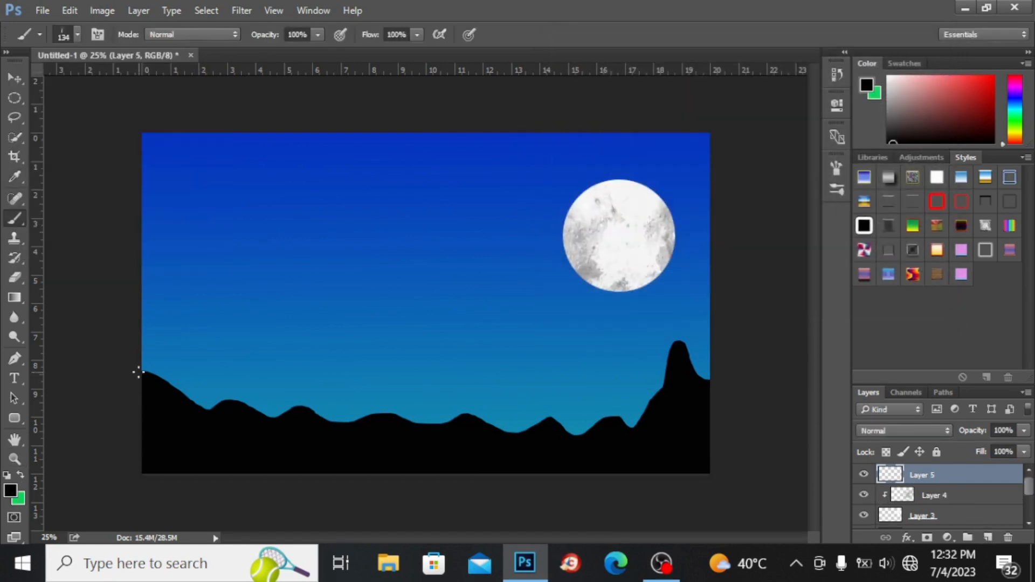
Try a grass stroke on the left slope, undo it and set the background color to near-black (040404)
left_click_drag(158, 369, 200, 406)
key("ctrl+z")
left_click(19, 499)
left_click(566, 271)
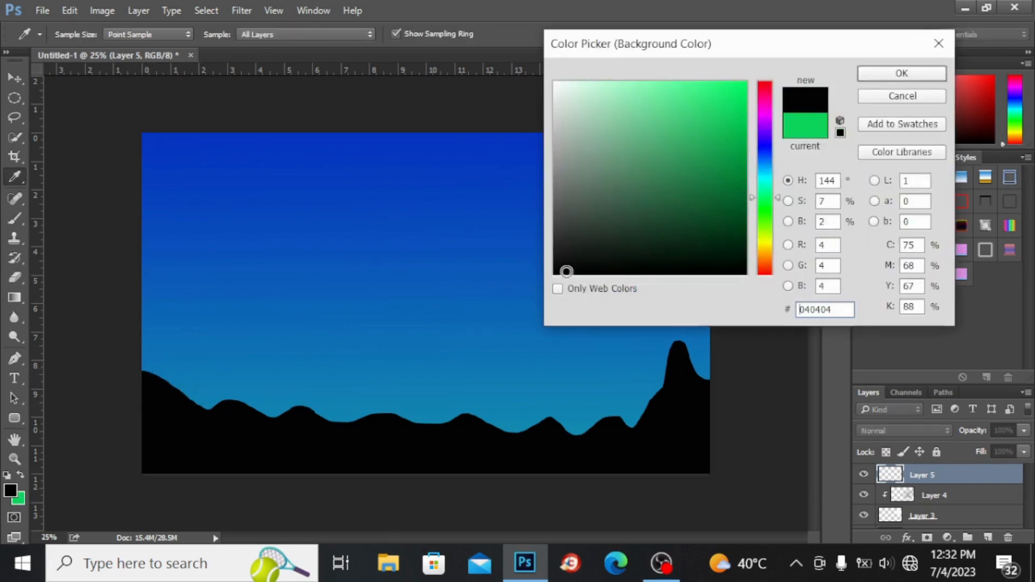
left_click(901, 73)
Paint black grass along the entire top edge of the hills, going over it again to thicken sparse areas
key("b")
mouse_move(141, 367)
left_mouse_down()
mouse_move(210, 408)
mouse_move(235, 399)
mouse_move(289, 413)
mouse_move(296, 404)
mouse_move(349, 425)
mouse_move(375, 412)
mouse_move(446, 427)
mouse_move(462, 407)
mouse_move(522, 429)
mouse_move(553, 415)
mouse_move(576, 437)
mouse_move(606, 416)
mouse_move(644, 418)
mouse_move(664, 390)
mouse_move(671, 340)
mouse_move(723, 387)
left_mouse_up()
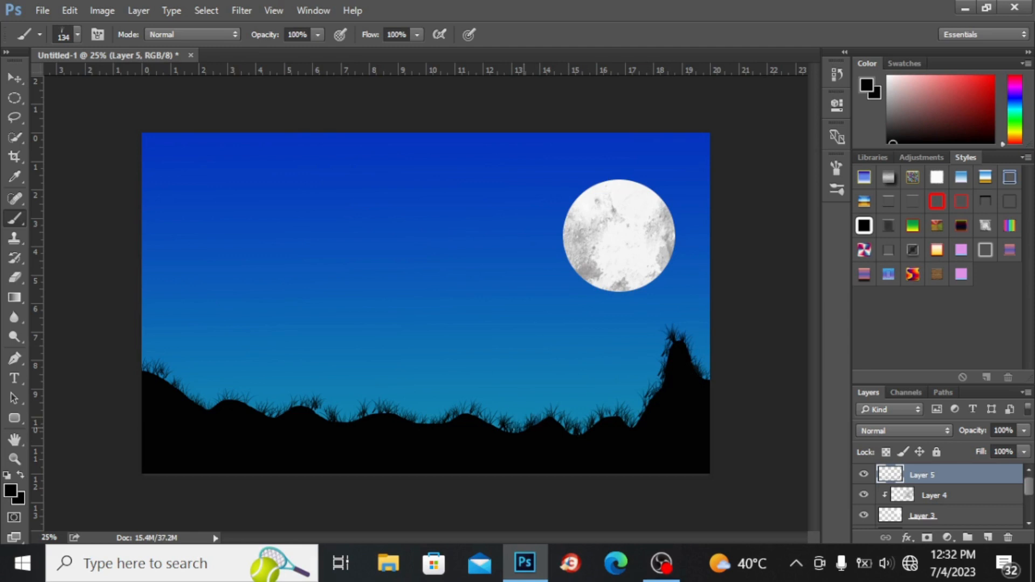
mouse_move(515, 427)
left_mouse_down()
mouse_move(455, 413)
mouse_move(410, 422)
mouse_move(211, 405)
mouse_move(116, 360)
left_mouse_up()
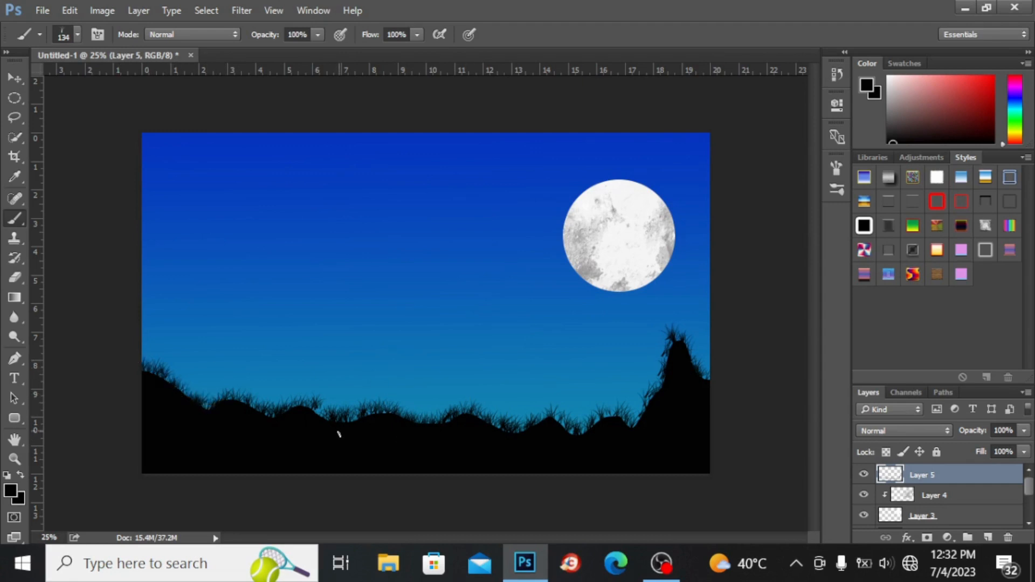
left_click_drag(316, 408, 330, 419)
Add a new layer above the grass and choose the 2500 px brush preset of a family holding hands
left_click(987, 537)
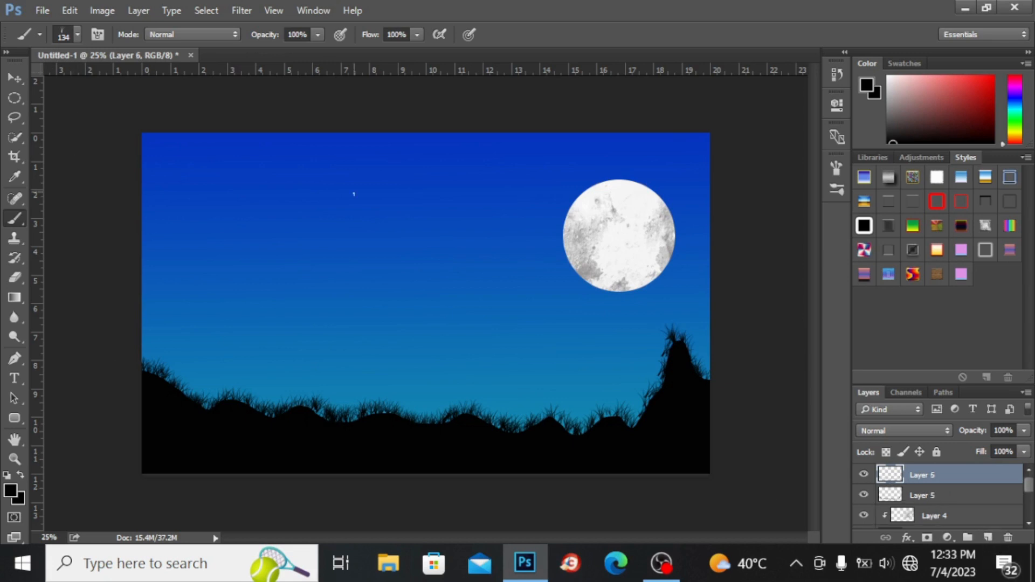
left_click(79, 35)
left_click_drag(183, 210, 183, 224)
left_click(133, 200)
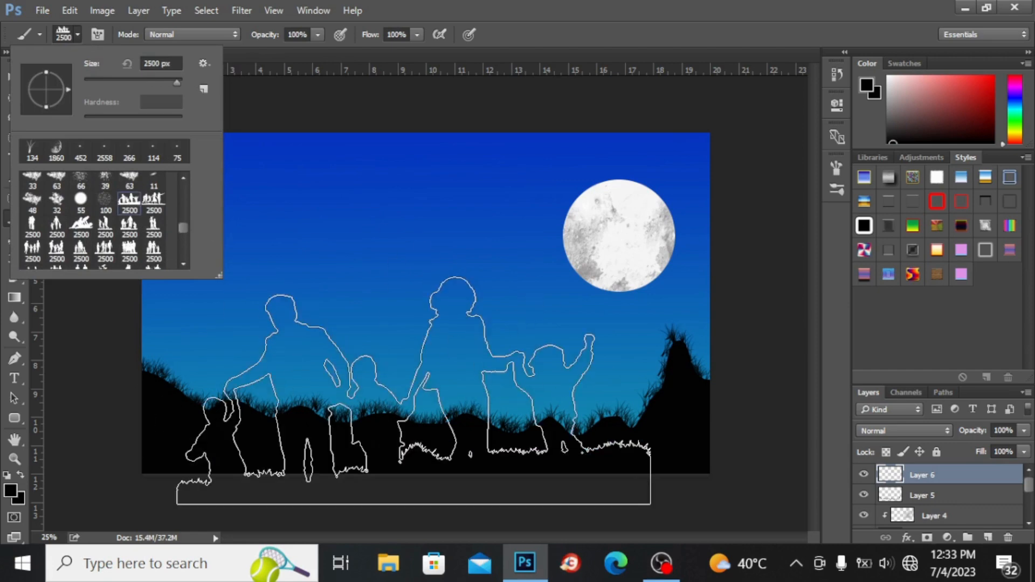
Set the family brush size to 1860 px and stamp the silhouette once on the middle of the hills
left_click(173, 82)
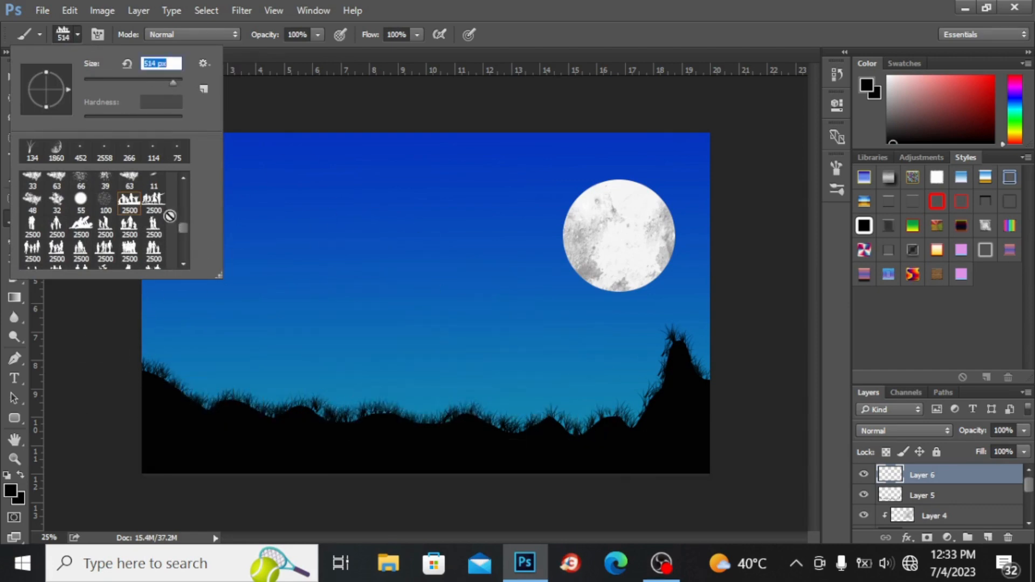
left_click(176, 82)
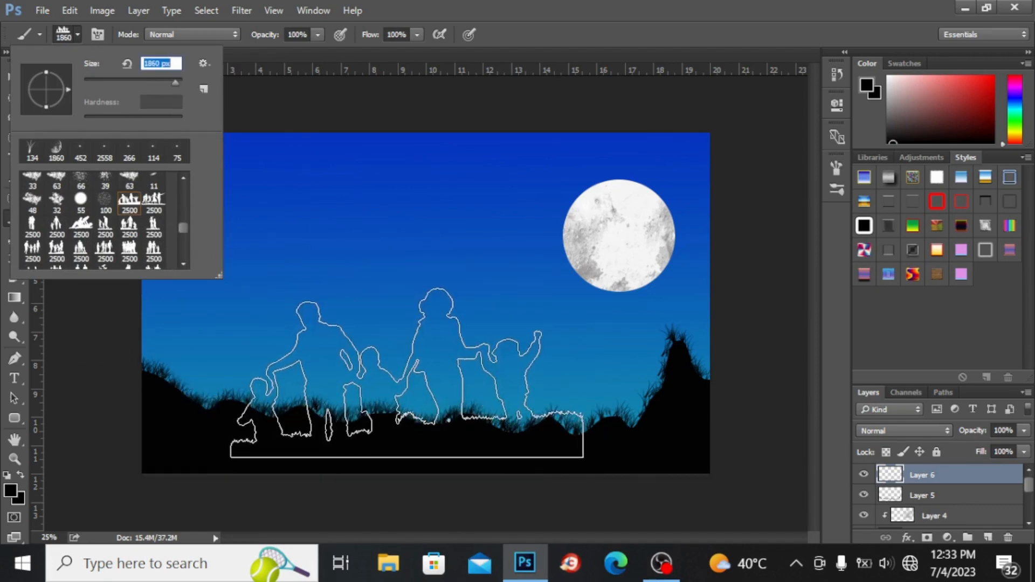
left_click(411, 347)
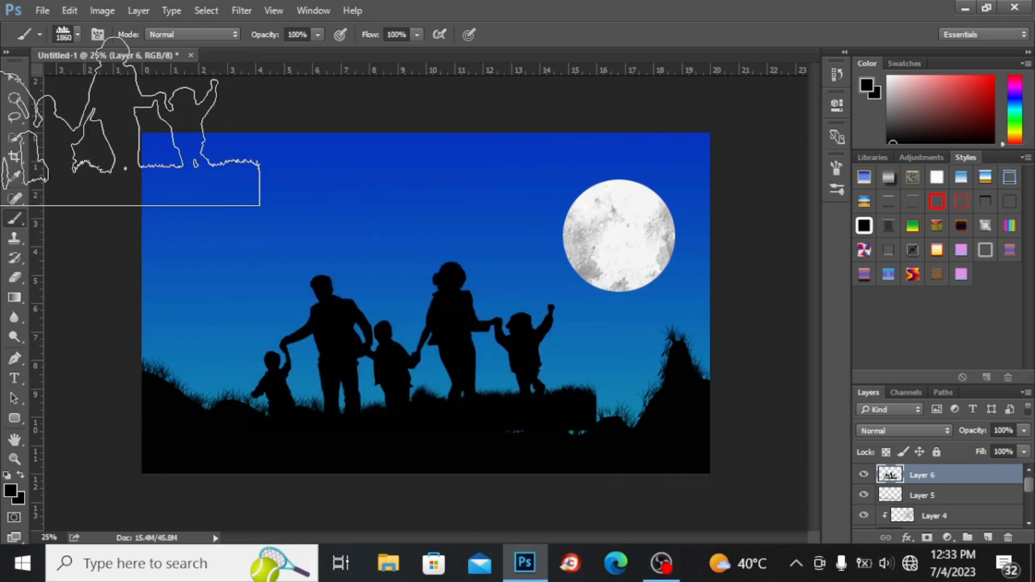
Scale the family silhouette down to about 80% and rotate it slightly clockwise to follow the slope
key("ctrl+t")
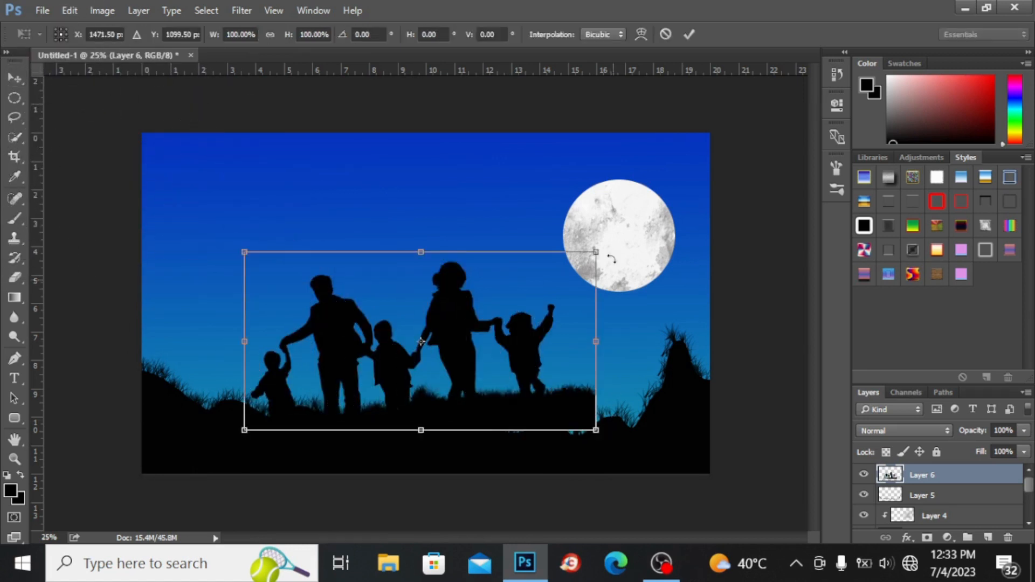
left_click_drag(595, 252, 526, 287)
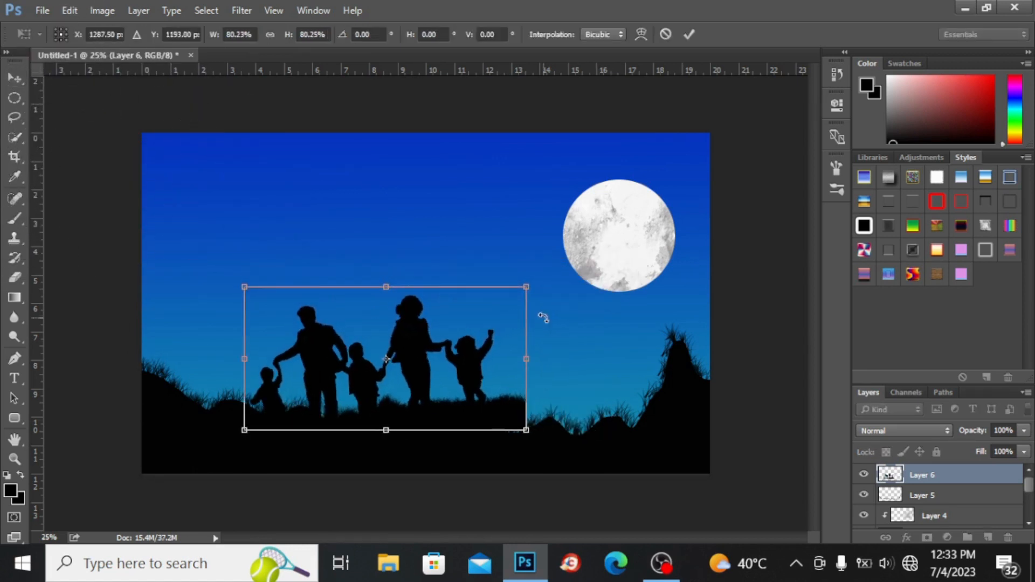
left_click_drag(580, 349, 591, 376)
key("Return")
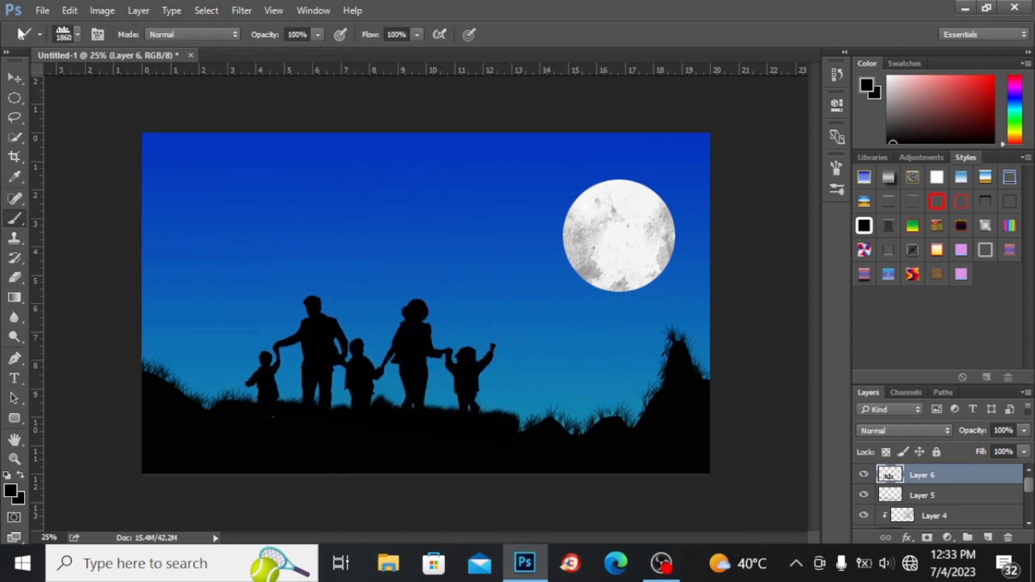
Move the family silhouette toward the middle of the hills, fine-tune its rotation and lower it so the feet sink into the grass
left_click(14, 77)
left_click_drag(426, 375, 455, 387)
key("ctrl+t")
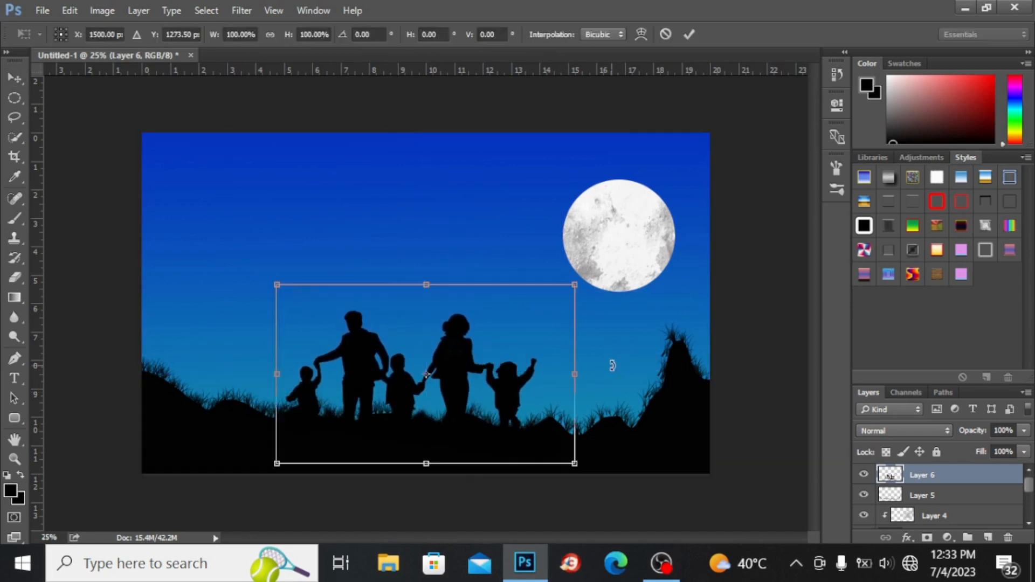
left_click_drag(620, 362, 640, 355)
key("Return")
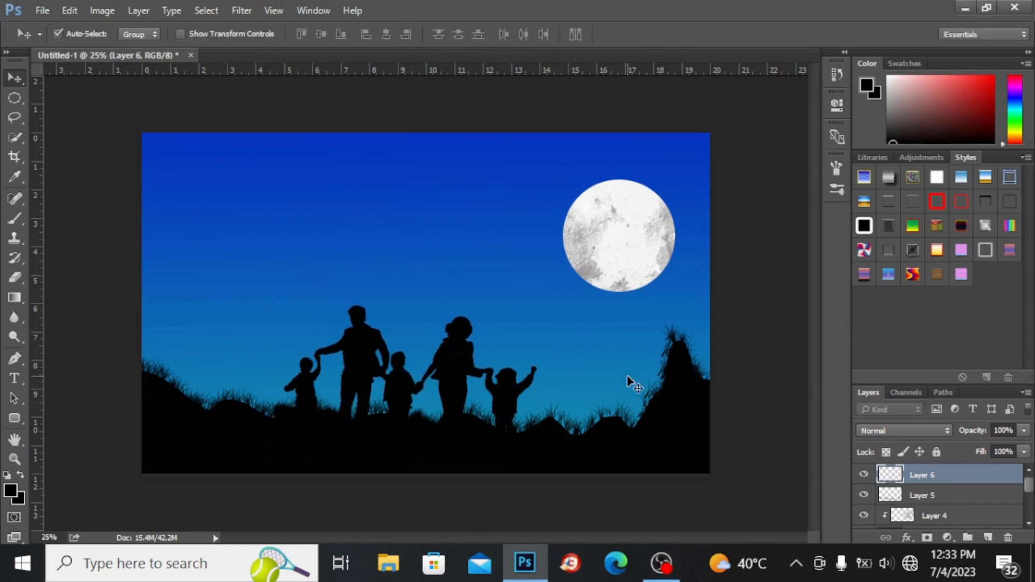
left_click_drag(458, 364, 458, 369)
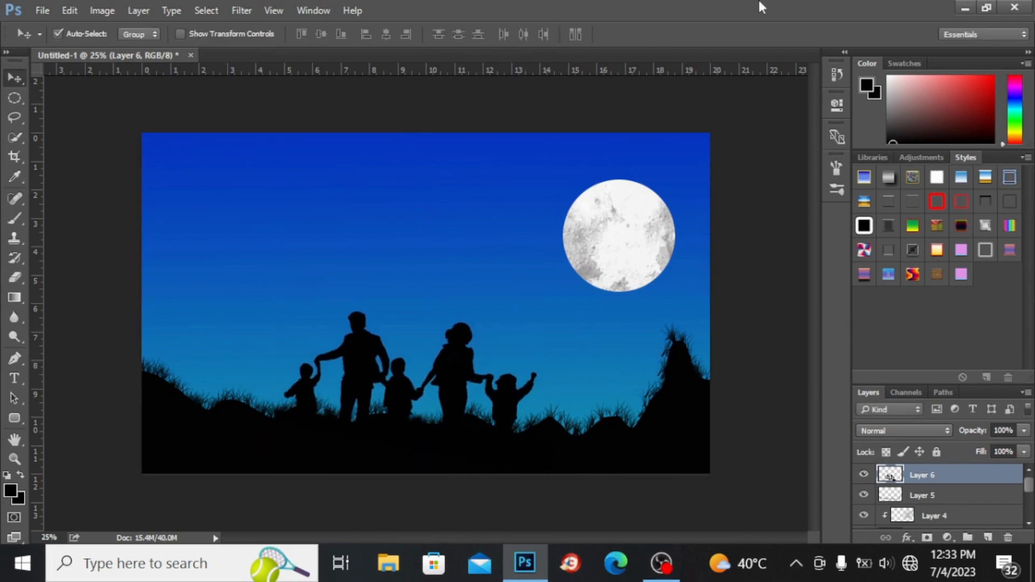
Add a new layer above the family silhouette and choose the 5000 px glowing star brush preset
left_click(988, 537)
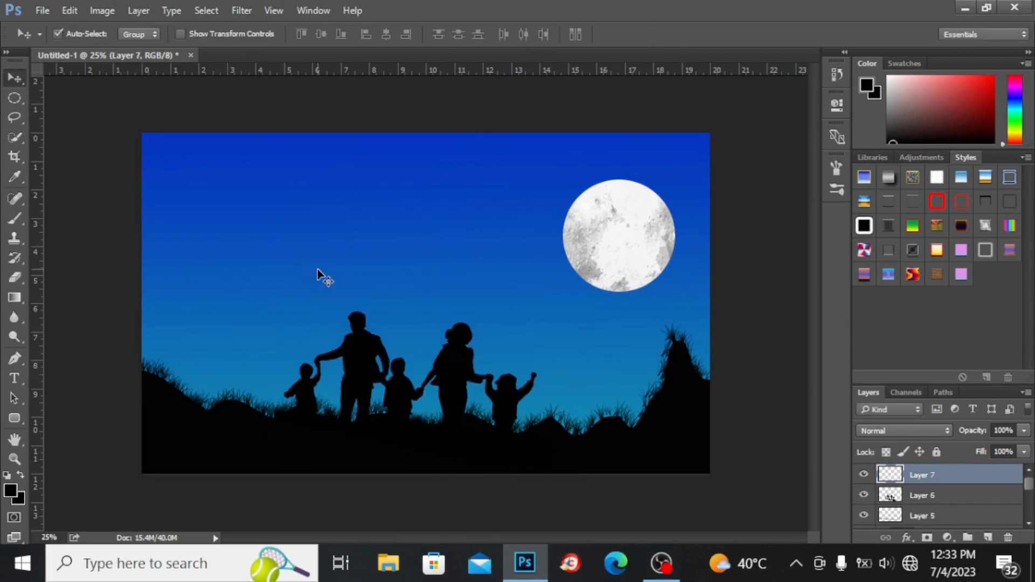
left_click(14, 221)
left_click(76, 32)
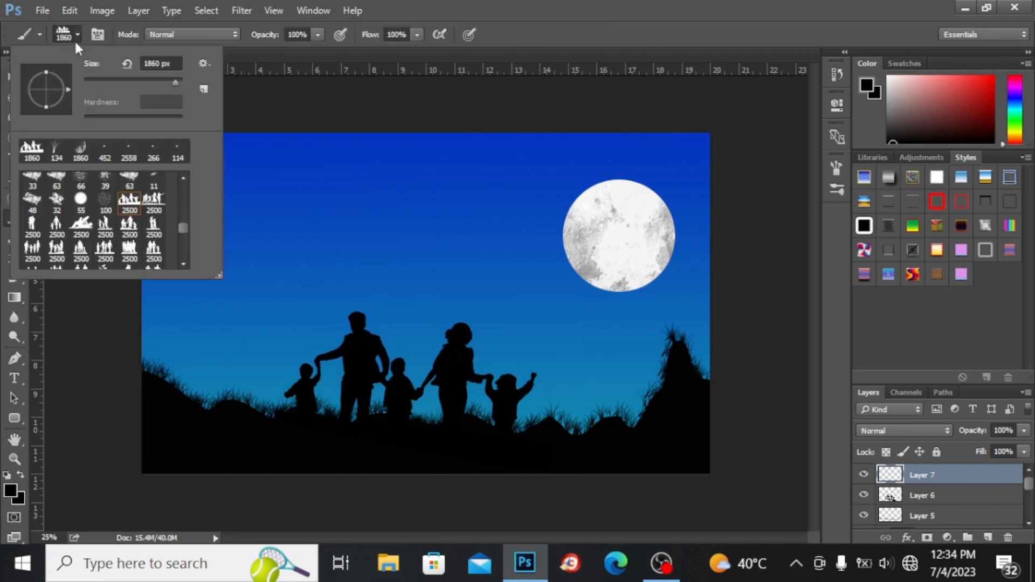
left_click(184, 252)
left_click(183, 263)
left_click(183, 262)
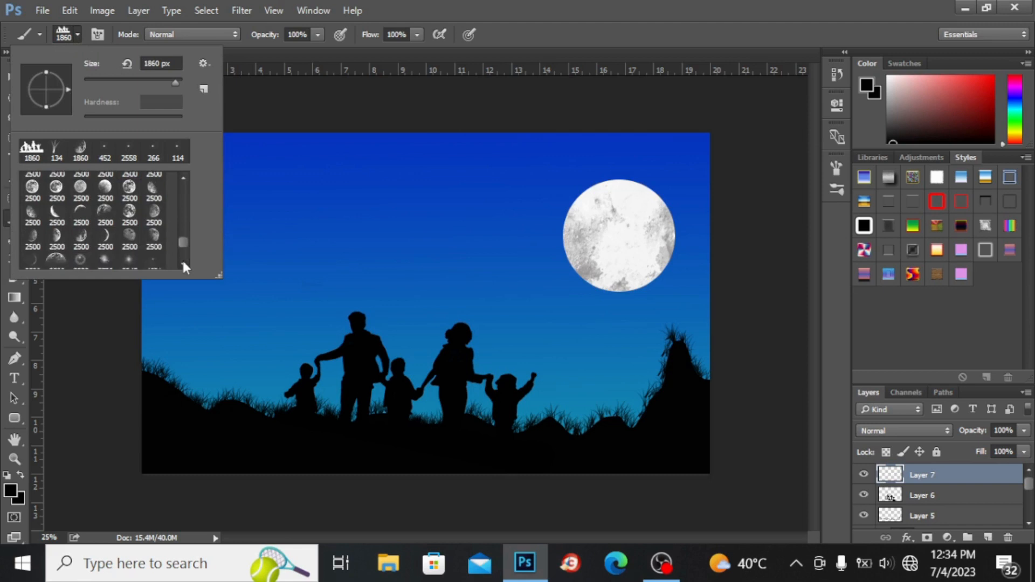
left_click(182, 263)
left_click(183, 265)
left_click(55, 257)
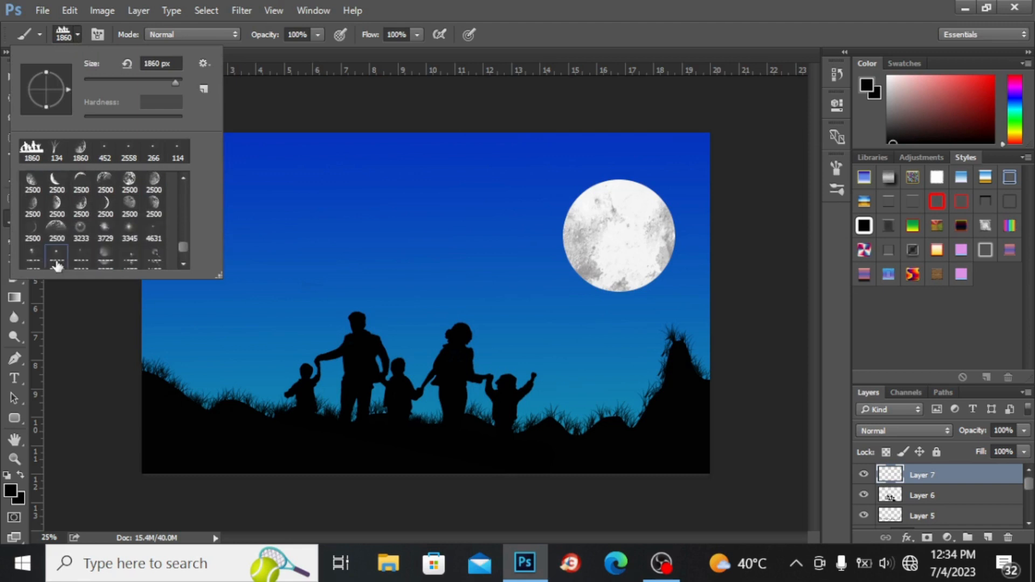
Enable Scattering for the star brush with Scatter 602%, Count 9 and Count Jitter 59%
left_click(98, 34)
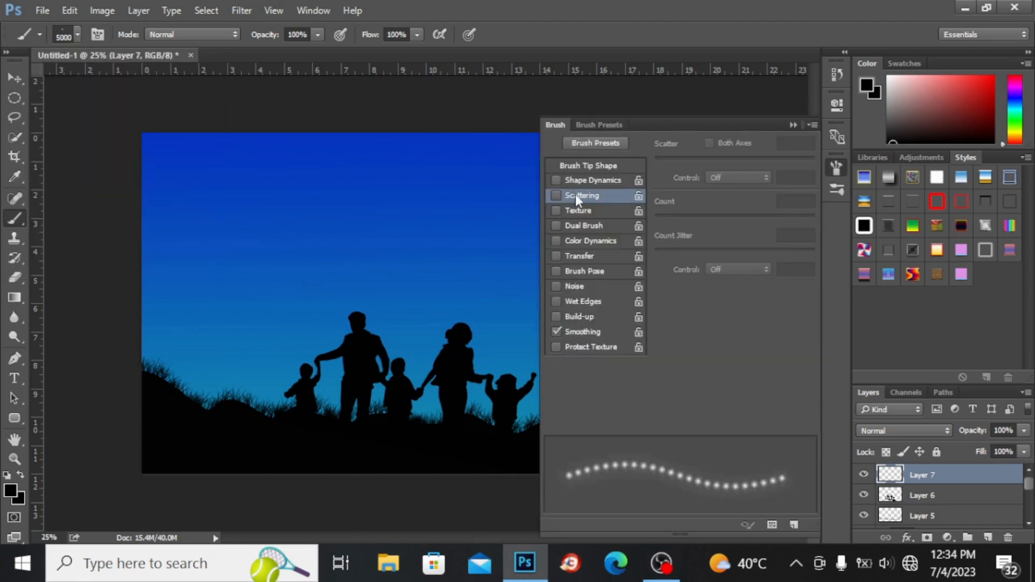
left_click(576, 197)
left_click_drag(655, 161, 751, 160)
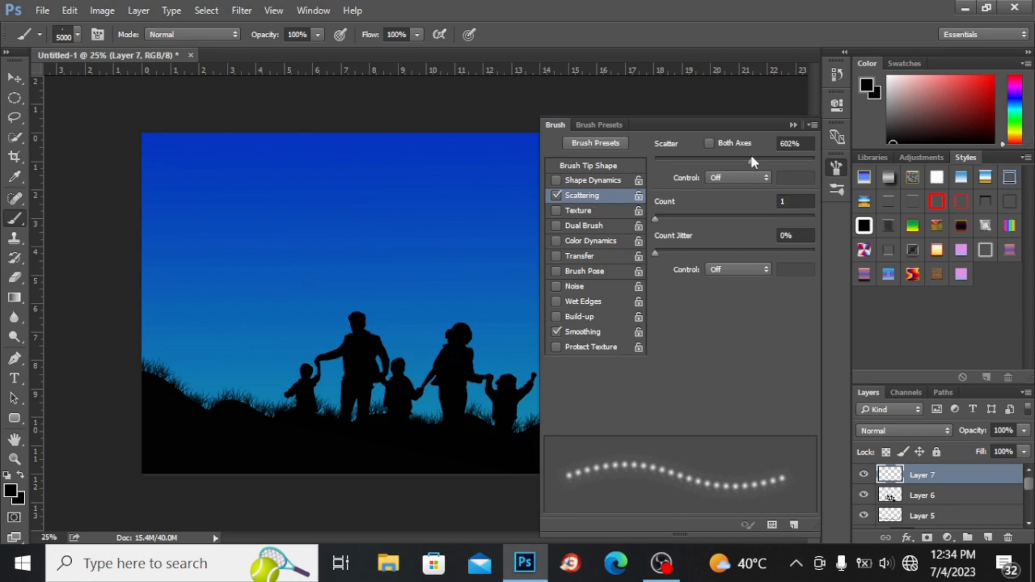
left_click_drag(727, 251, 749, 252)
left_click(737, 217)
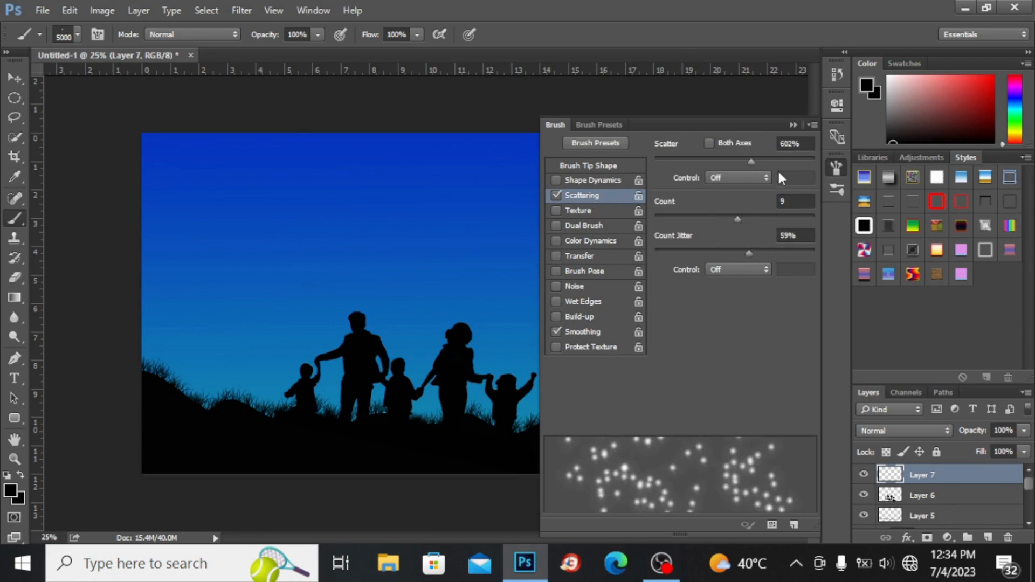
left_click(793, 125)
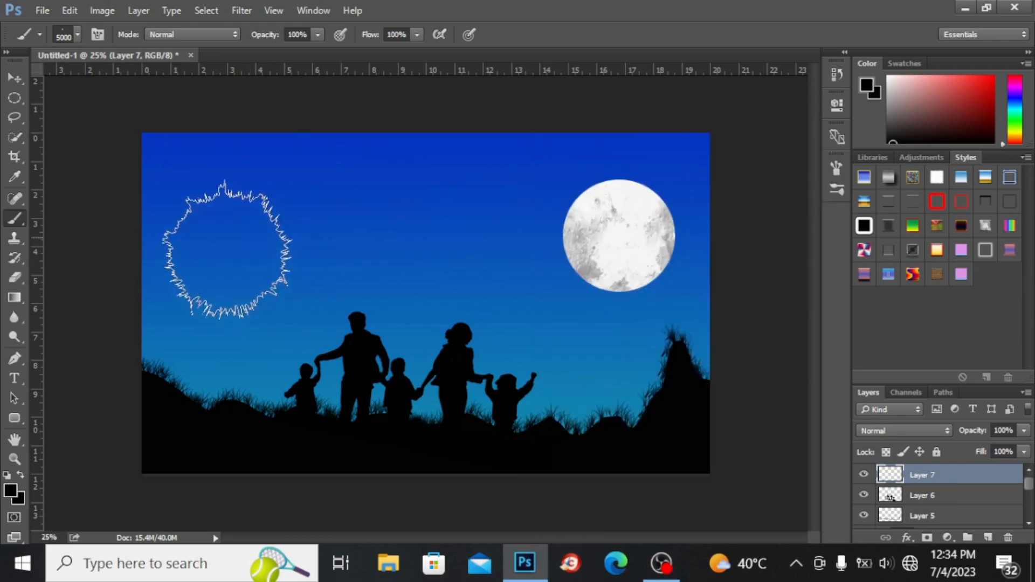
Set the star brush size to 75 px, try a stroke across the upper sky and undo it
left_click(78, 37)
type("75")
key("Return")
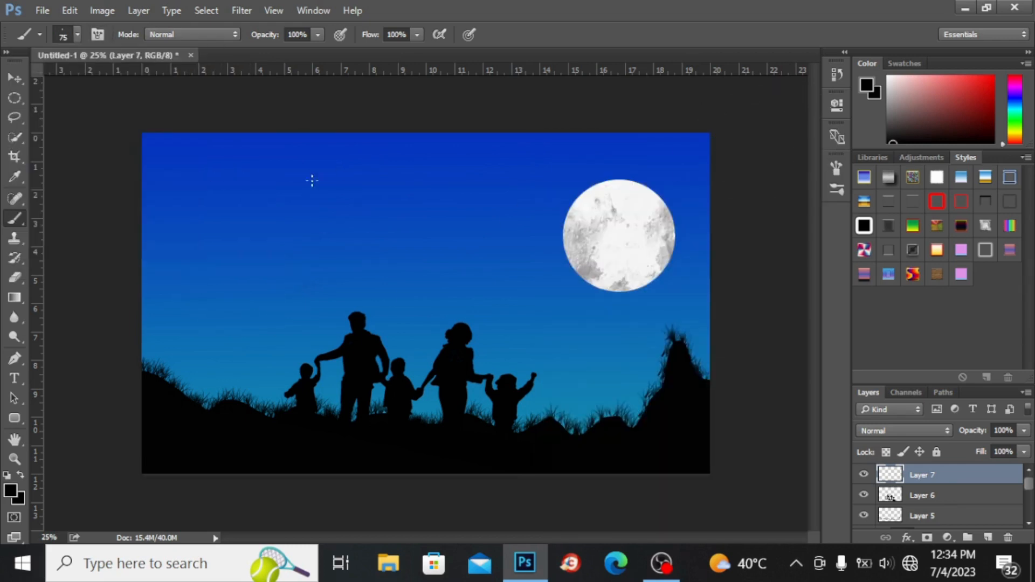
mouse_move(312, 181)
left_mouse_down()
mouse_move(238, 195)
mouse_move(157, 189)
left_mouse_up()
key("ctrl+z")
Reduce the star brush's scattering Count to 1
left_click(98, 36)
left_click(659, 216)
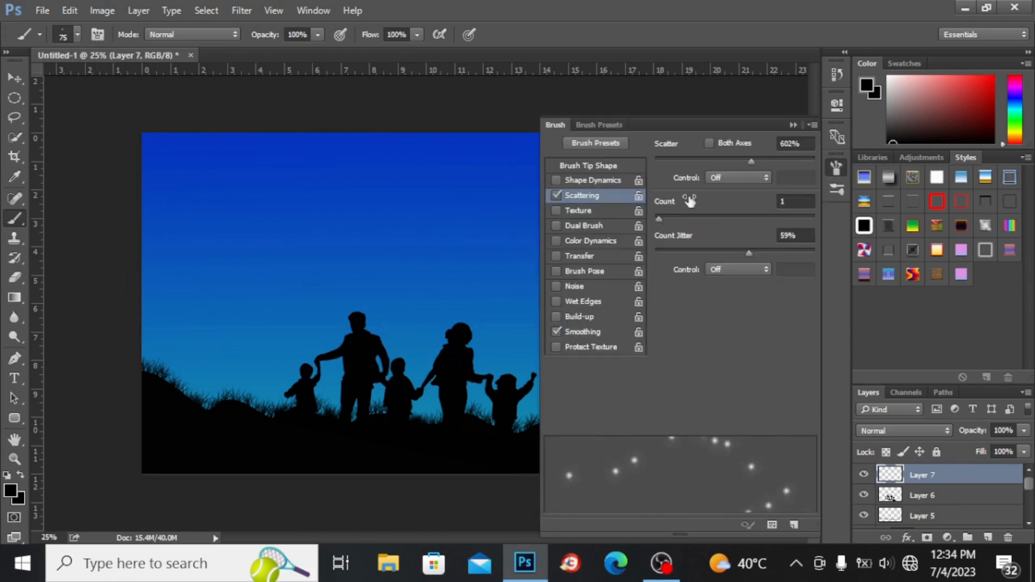
left_click(791, 125)
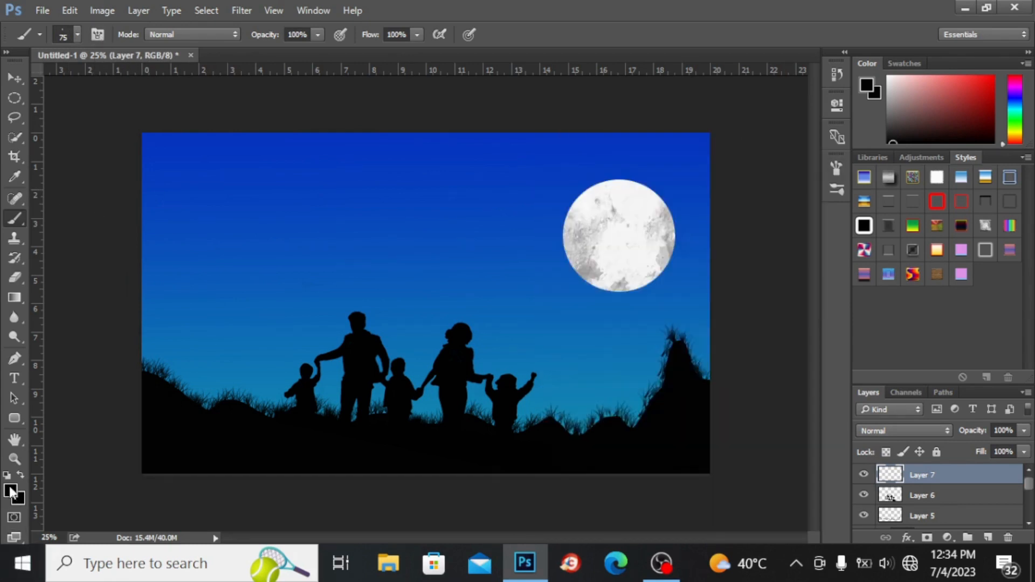
Set the foreground color to near-white (f9f7f7) and paint dense small stars across the upper sky
left_click(10, 489)
left_click(556, 81)
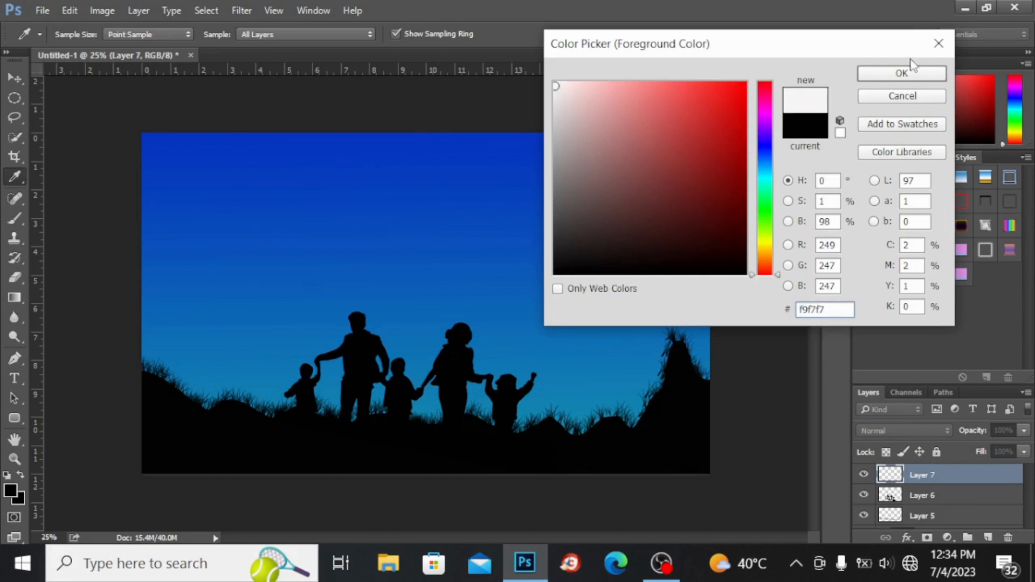
left_click(902, 74)
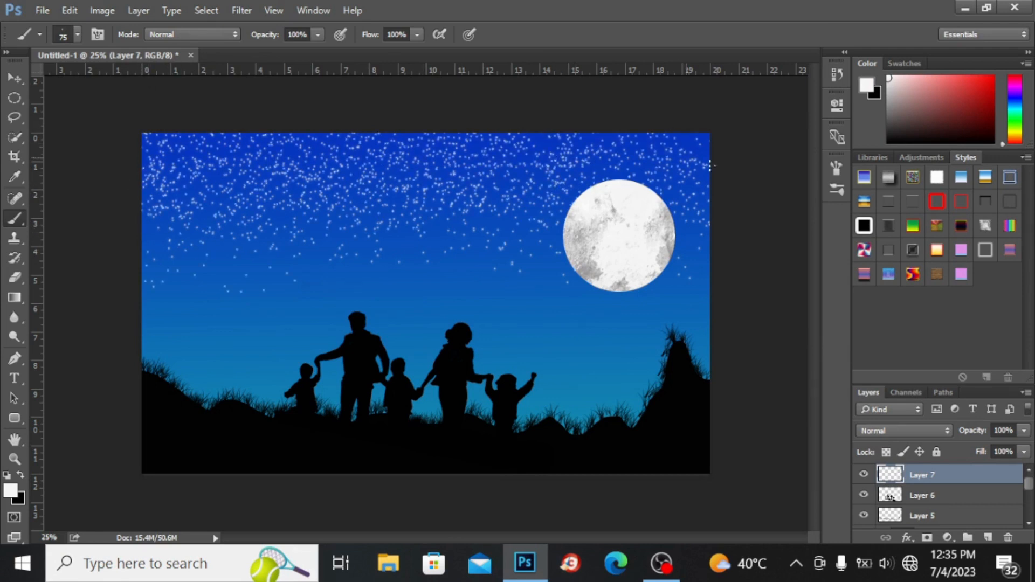
Stamp a star in the upper sky at brush size 92 px and another at 133 px
left_click(79, 31)
left_click(130, 81)
left_click(331, 176)
left_click(79, 34)
left_click(144, 81)
left_click(422, 167)
Enlarge the star brush to 328 px and stamp one bright star in the upper sky
left_click(79, 35)
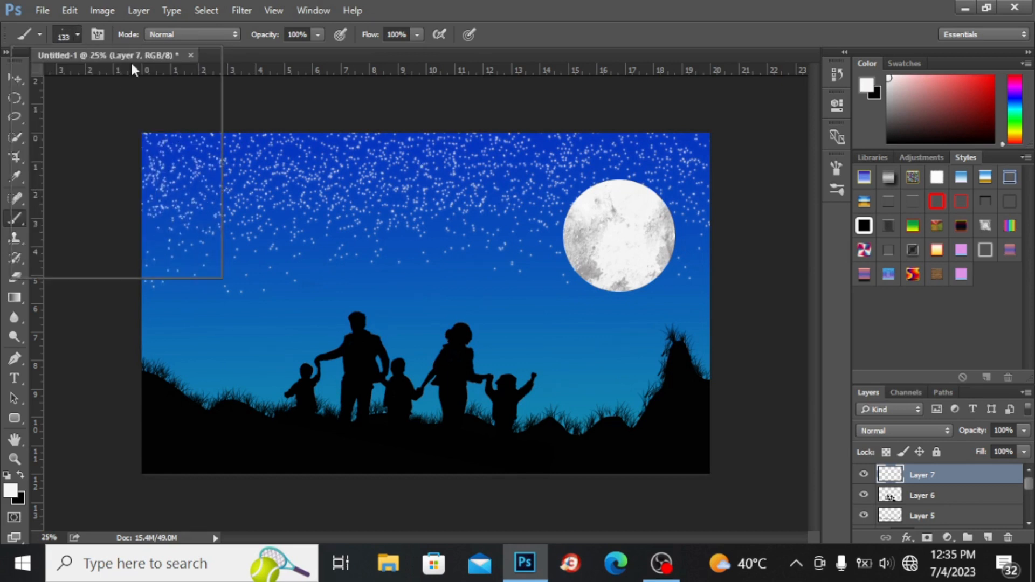
left_click(155, 82)
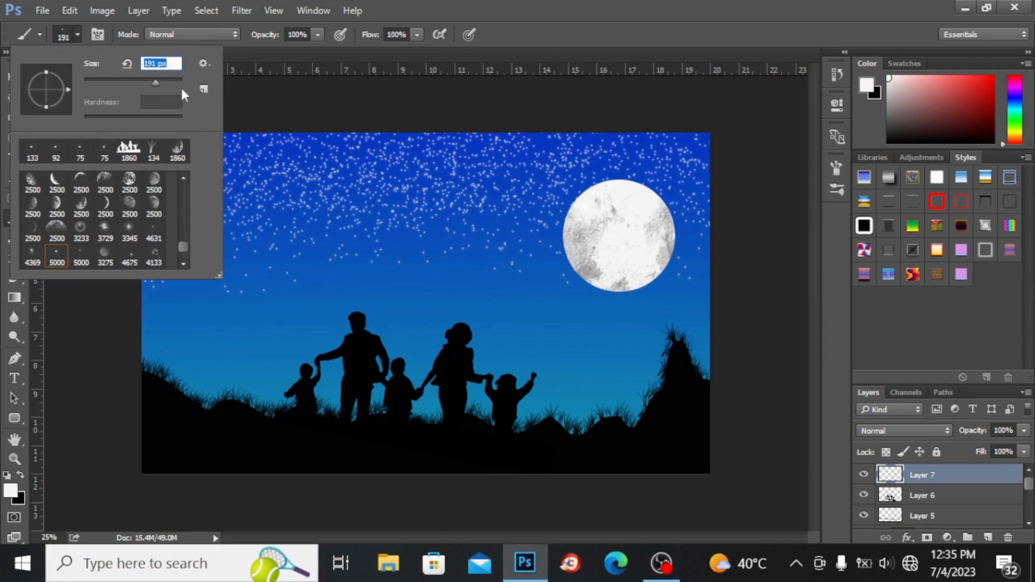
left_click(163, 81)
left_click(306, 166)
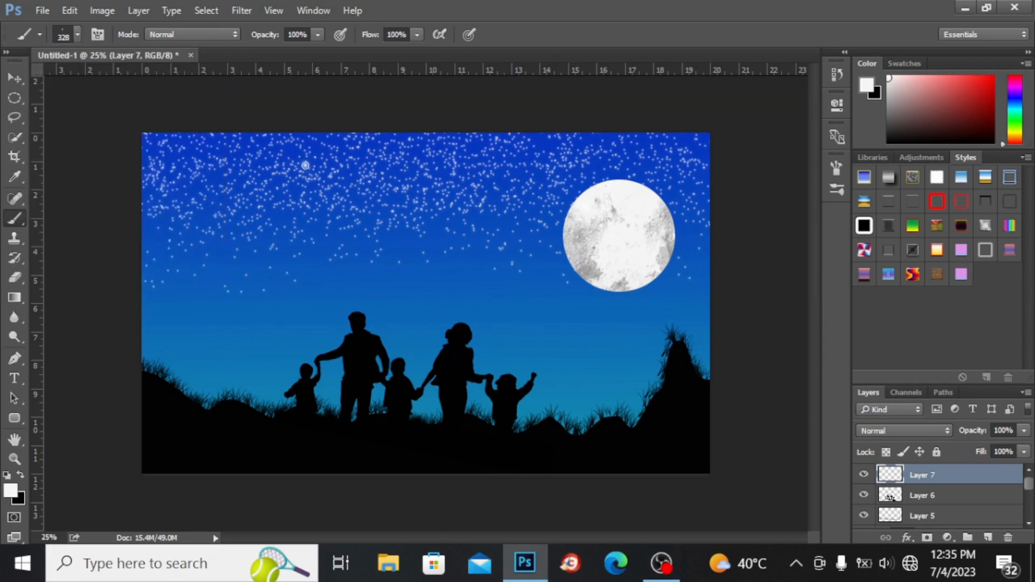
left_click(442, 173)
left_click(418, 161)
left_click(419, 264)
left_click(434, 205)
left_click(486, 350)
key("ctrl+alt+z")
key("ctrl+alt+z")
key("ctrl+alt+z")
key("ctrl+alt+z")
key("ctrl+alt+z")
Stamp individual large bright stars at irregular spots across the upper sky and around the moon
left_click(473, 156)
left_click(440, 231)
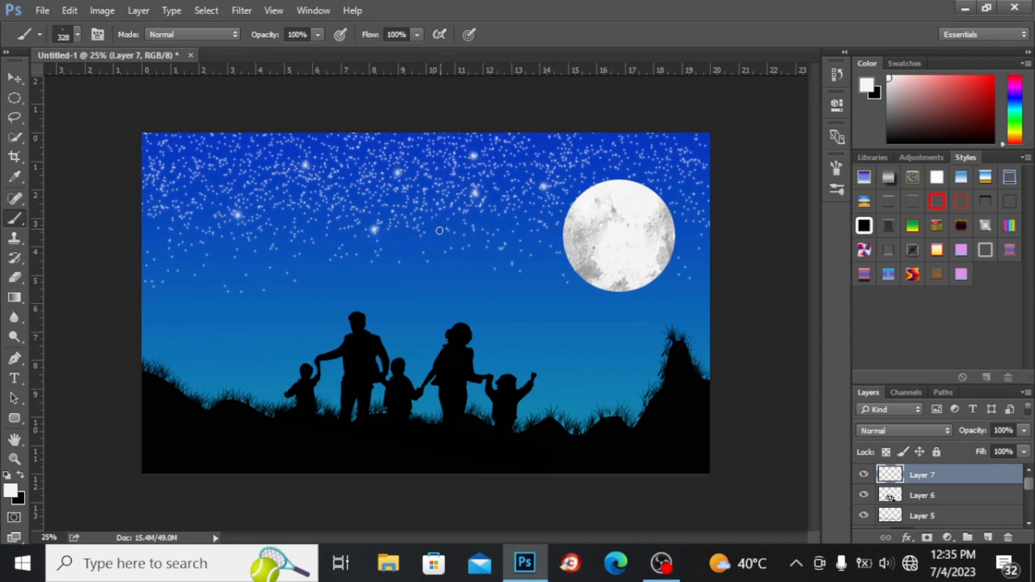
left_click(311, 208)
left_click(171, 167)
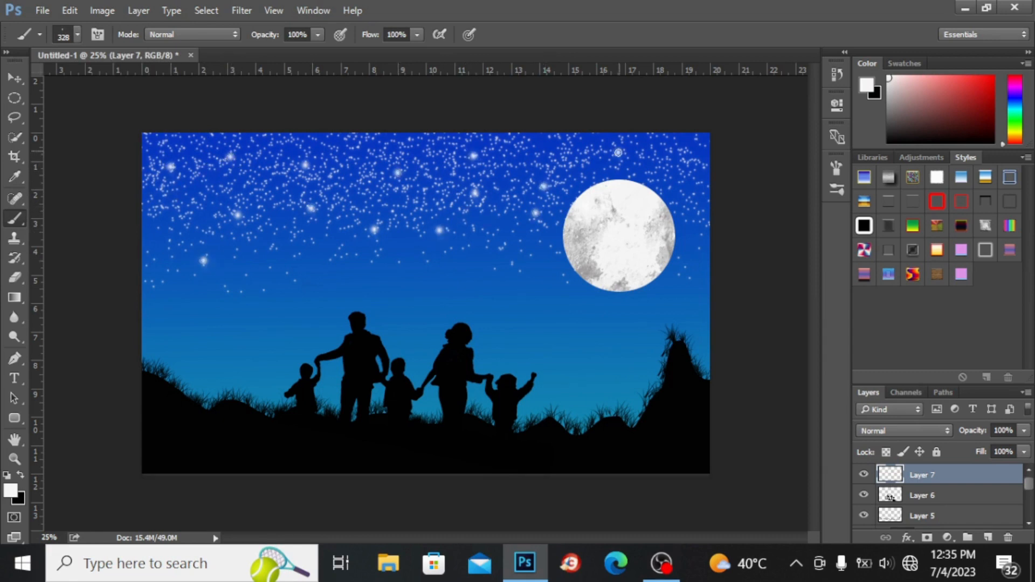
left_click(653, 179)
left_click(555, 135)
left_click(393, 149)
left_click(267, 146)
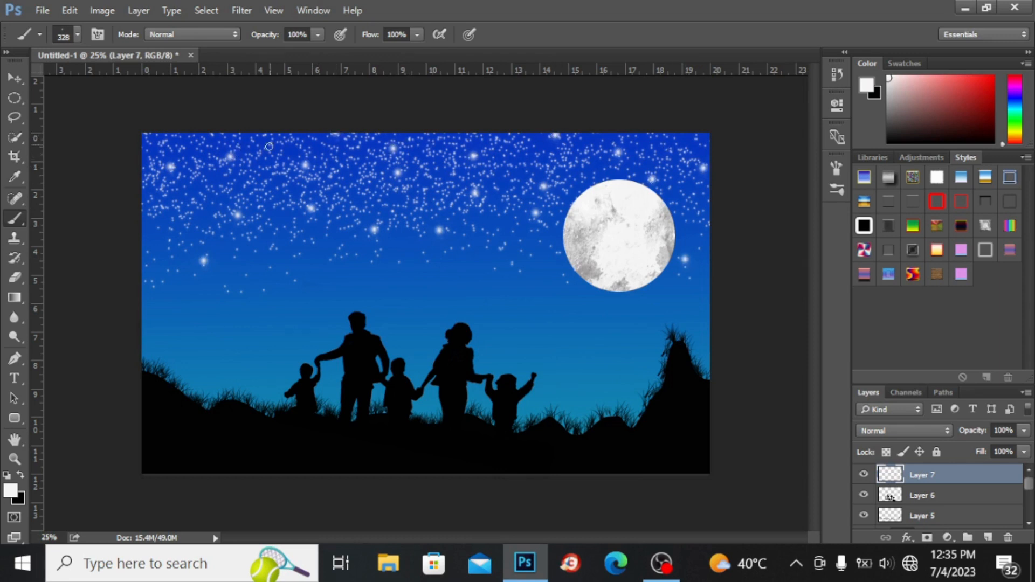
left_click(177, 196)
left_click(461, 178)
left_click(423, 238)
left_click(481, 351)
left_click(332, 323)
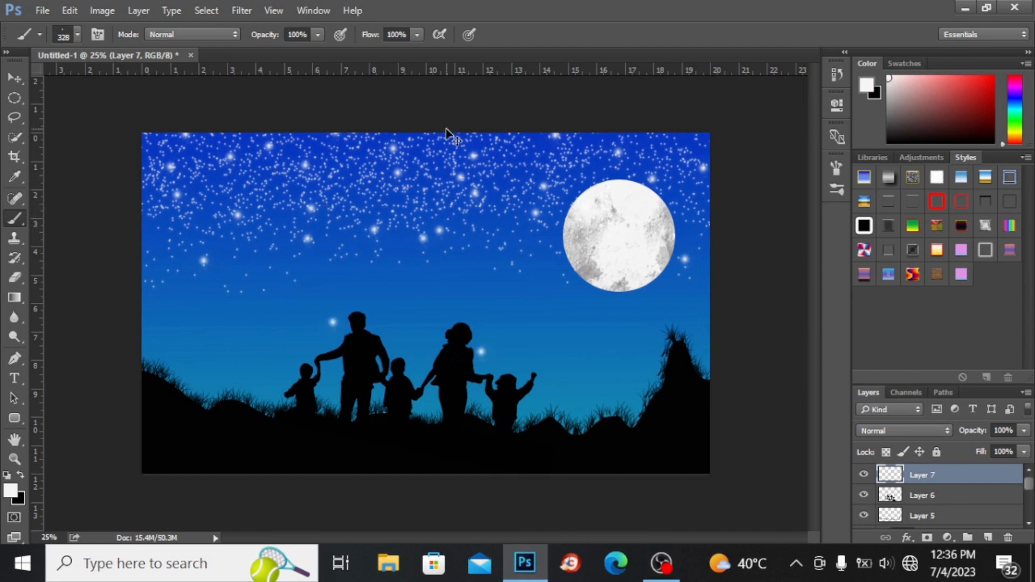
Lower the star brush's Count Jitter to 8% and its Scatter to 90%
left_click(98, 35)
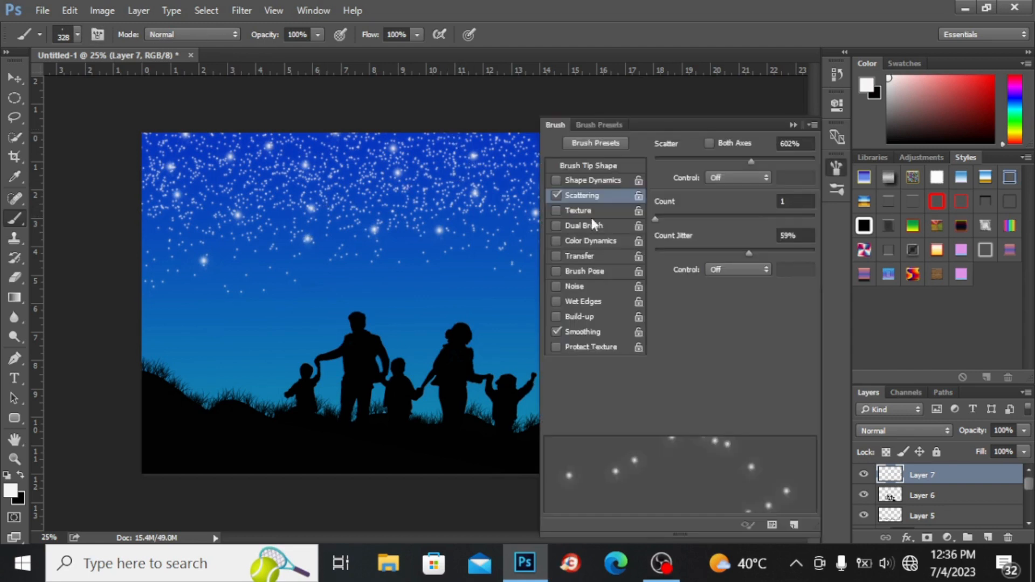
left_click_drag(716, 247, 666, 256)
left_click_drag(691, 162, 668, 161)
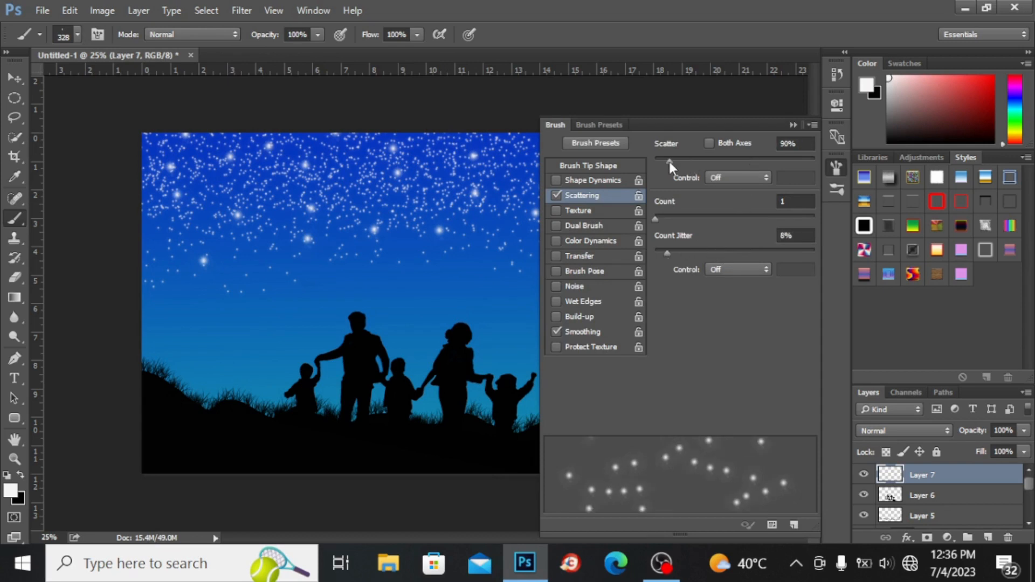
left_click(793, 124)
Paint large bright stars across the upper sky, undoing the first stroke and repainting it closer to the sky's top edge
left_click_drag(249, 207, 539, 197)
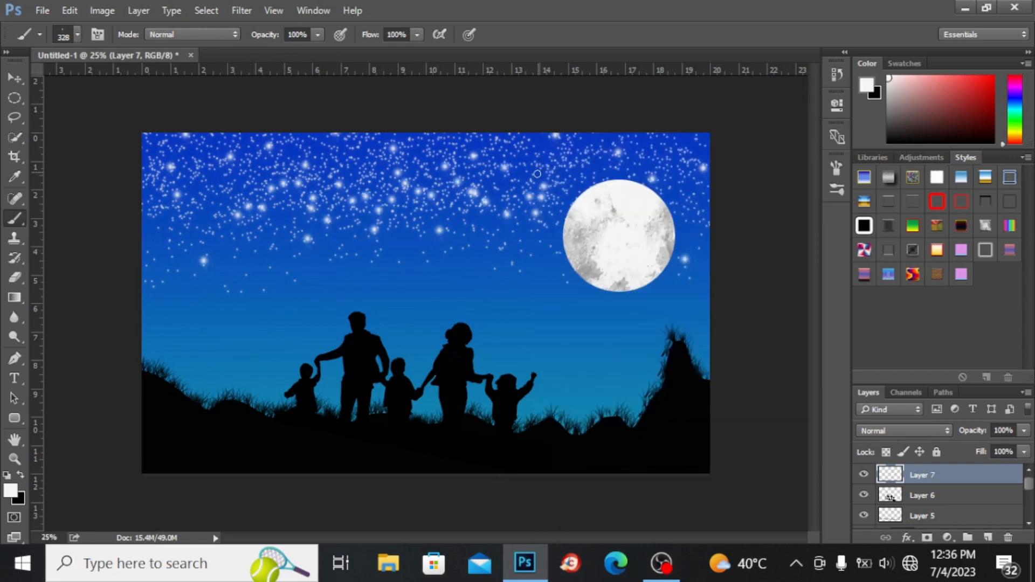
key("ctrl+z")
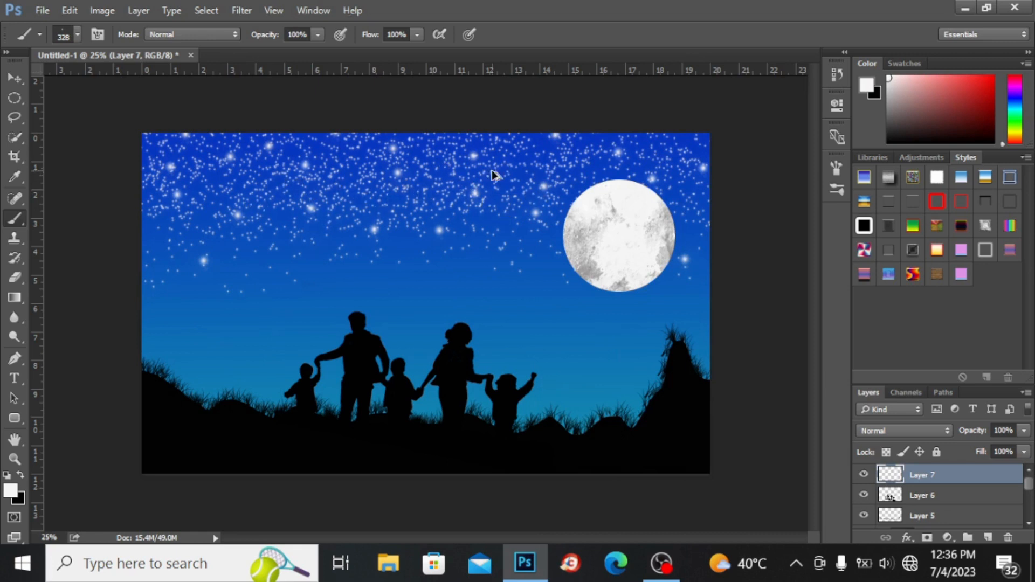
left_click_drag(218, 152, 463, 169)
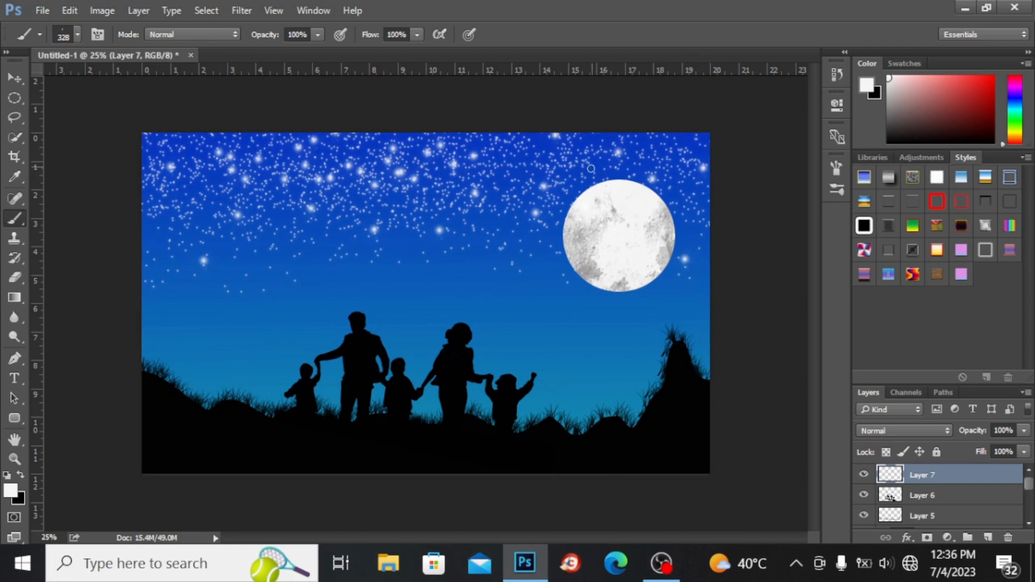
left_click_drag(591, 168, 514, 160)
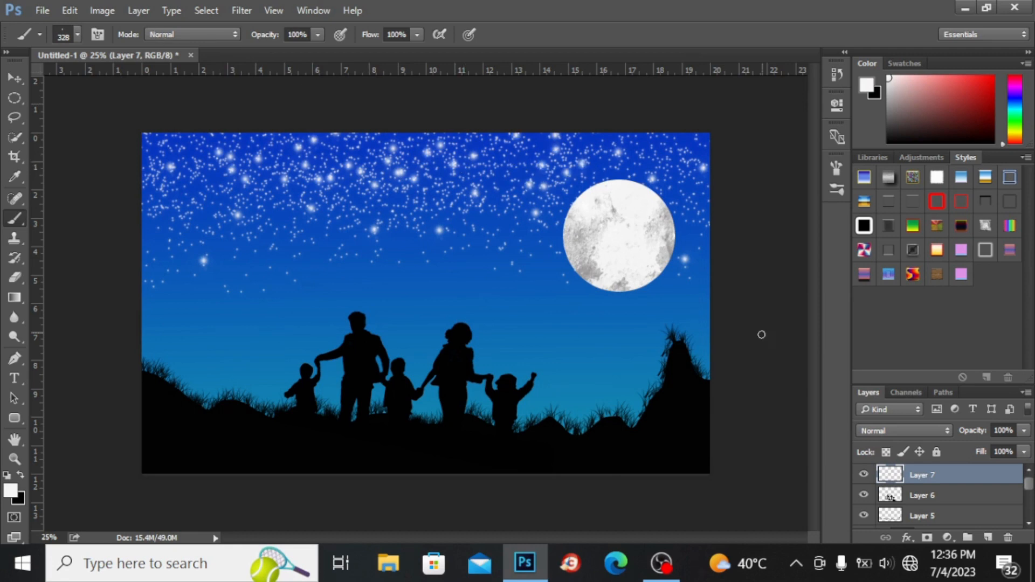